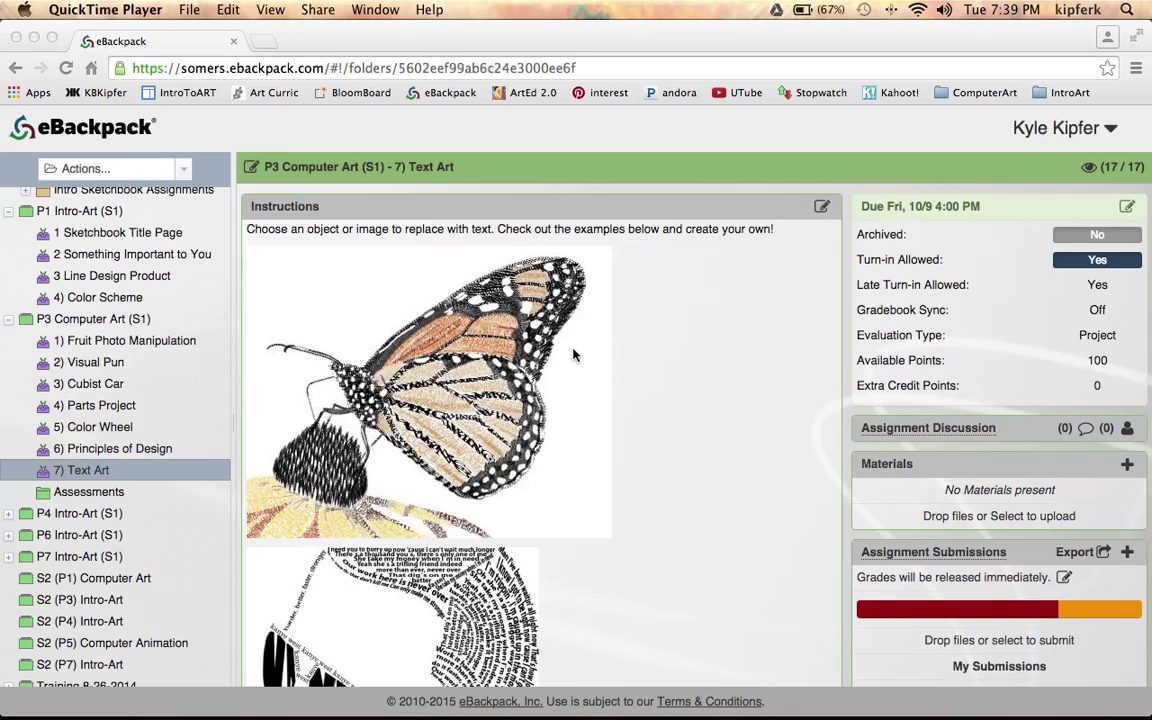
- Examine the butterfly, portrait and Godzilla examples in the Text Art assignment instructions
left_click(574, 355)
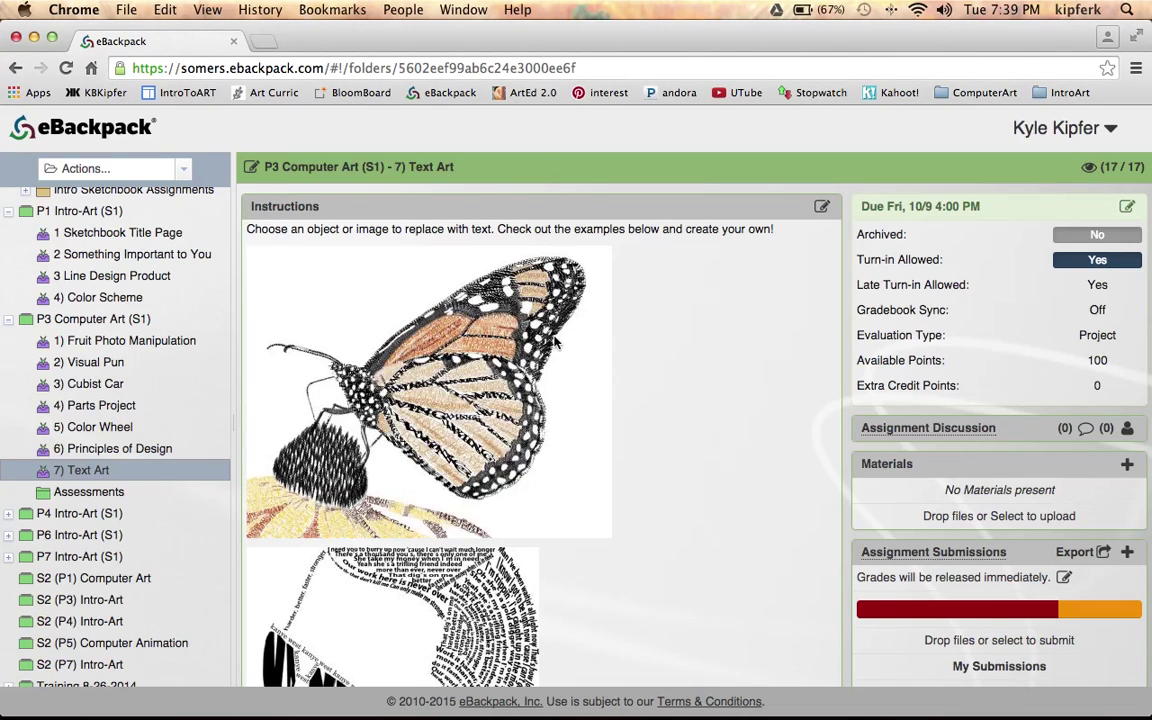
scroll(556, 343, "down", 1)
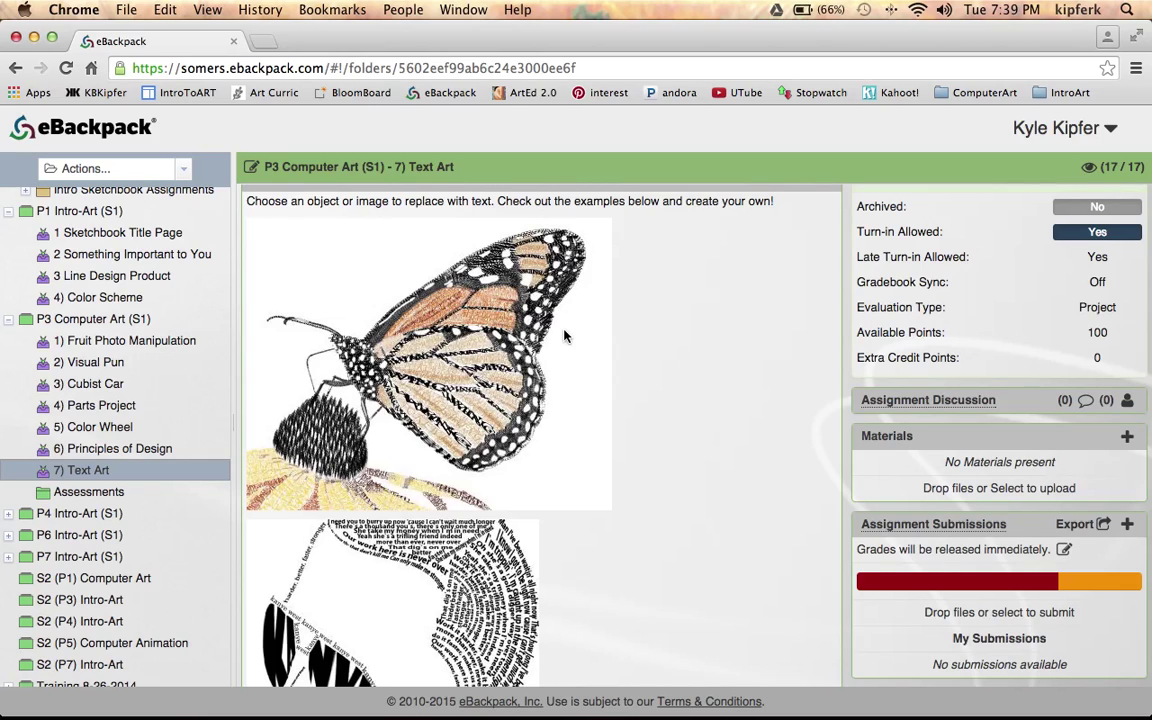
scroll(564, 336, "down", 3)
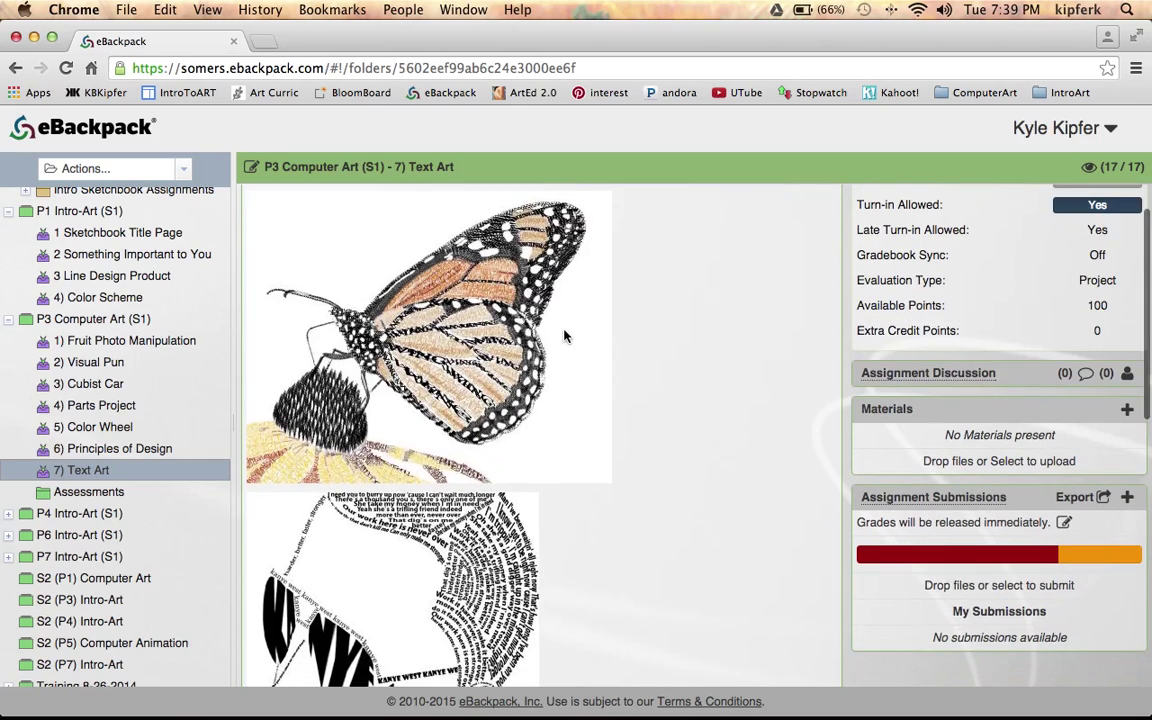
scroll(564, 336, "down", 2)
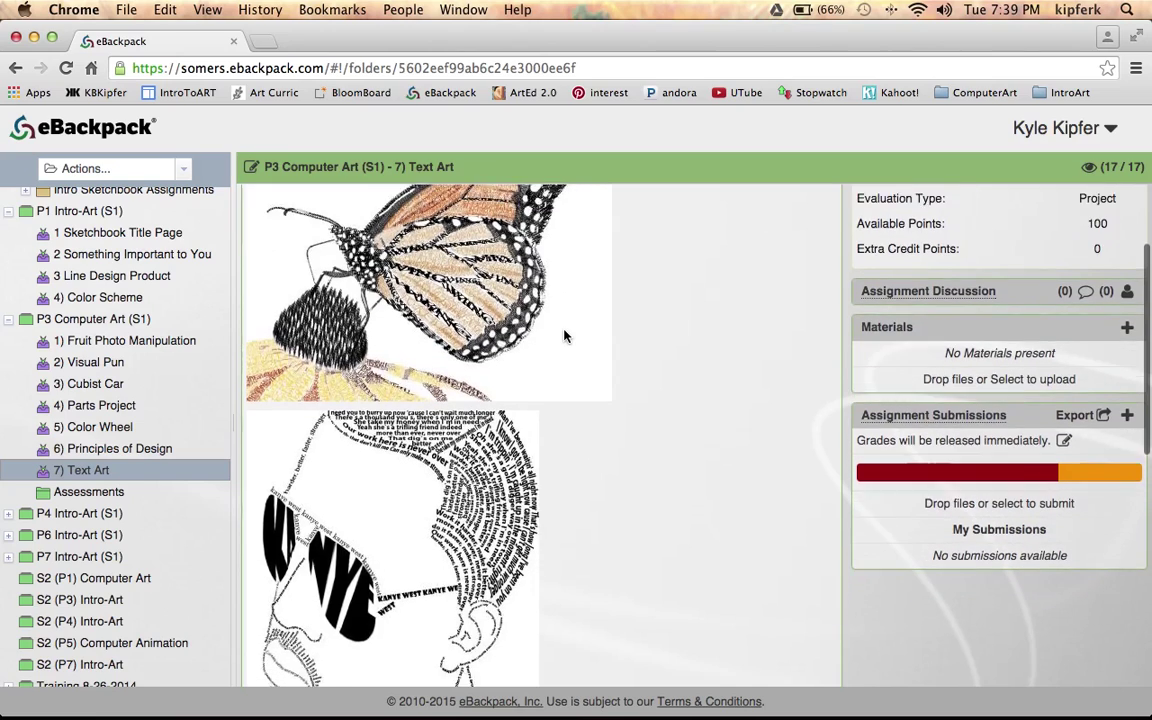
scroll(564, 336, "down", 5)
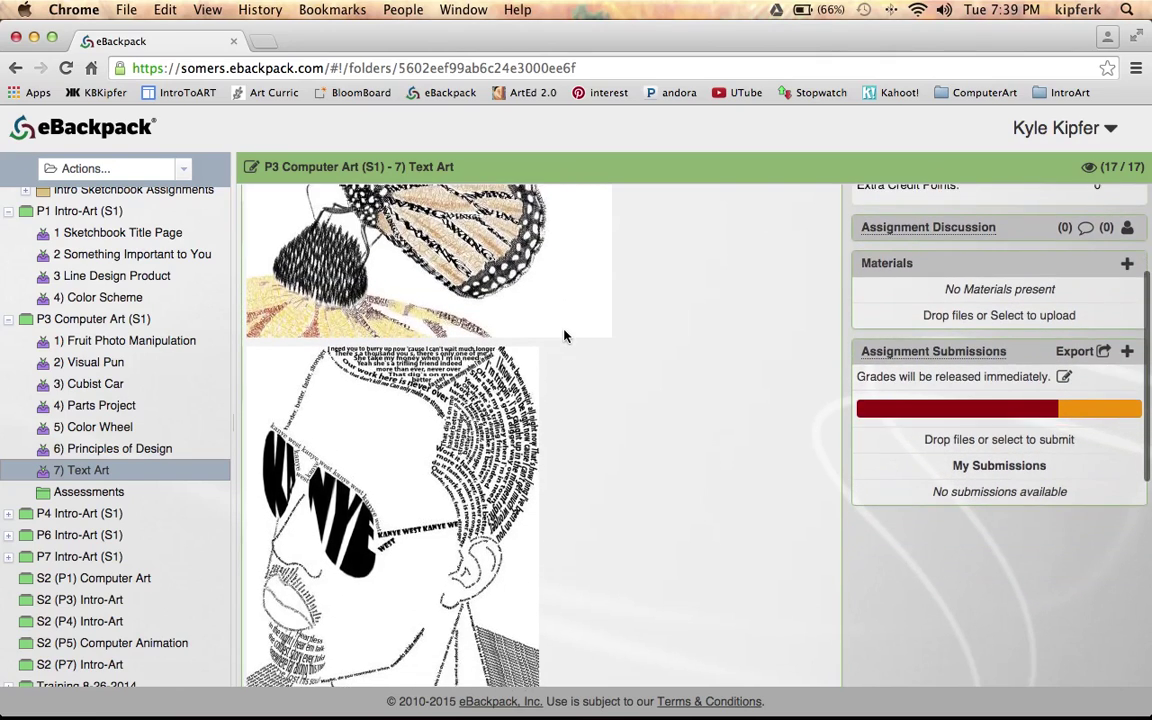
scroll(564, 336, "down", 6)
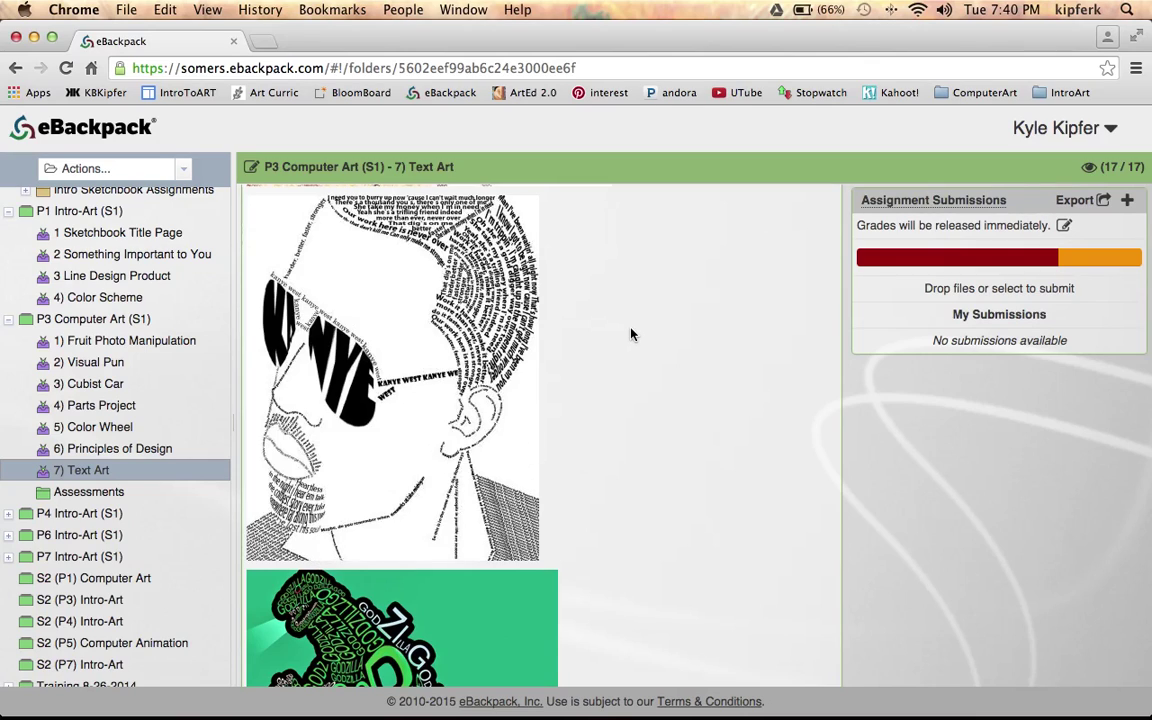
scroll(630, 334, "down", 2)
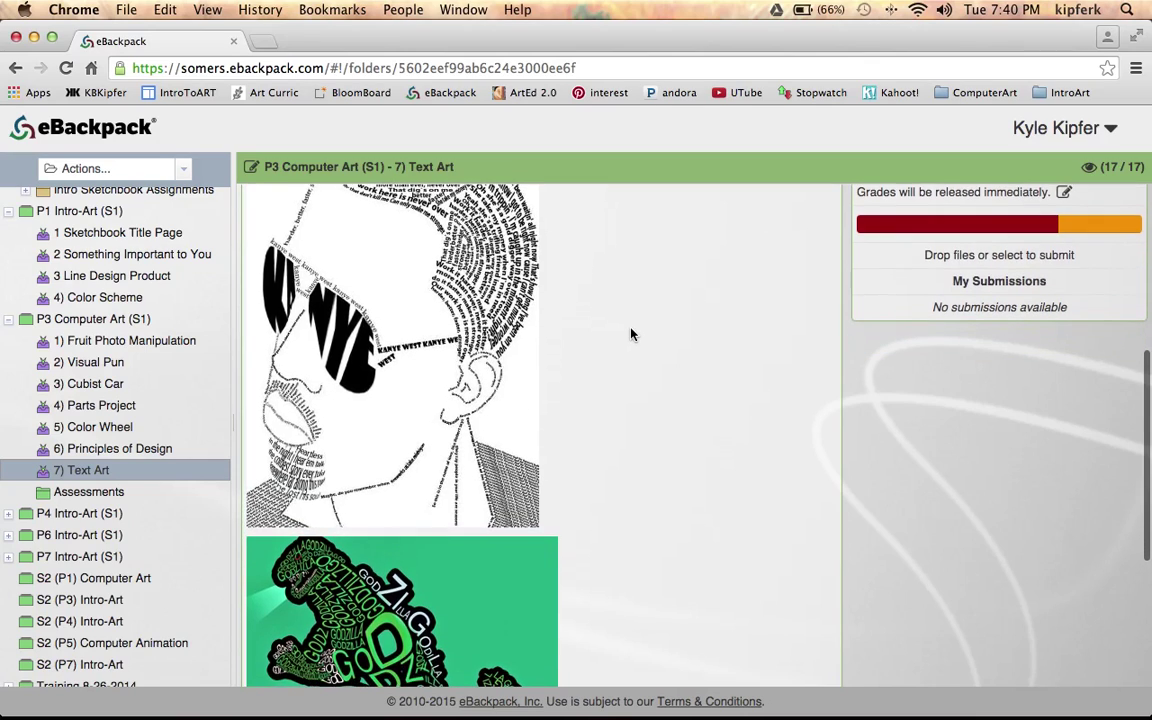
scroll(630, 334, "down", 5)
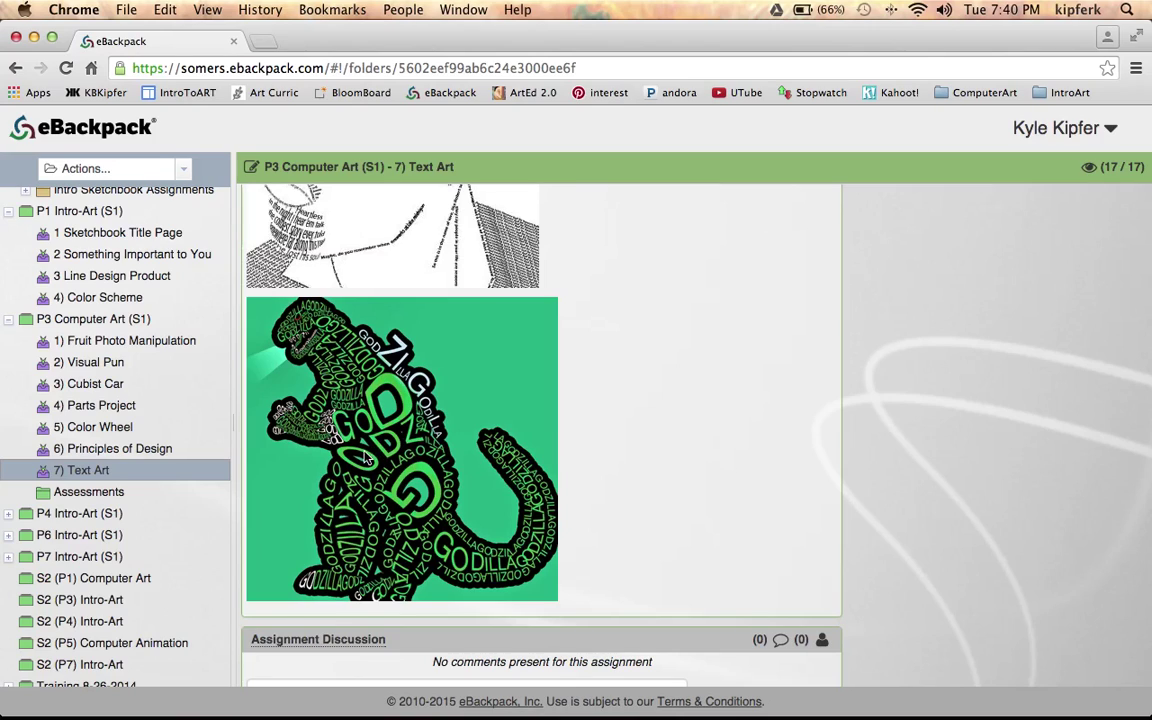
scroll(390, 440, "down", 2)
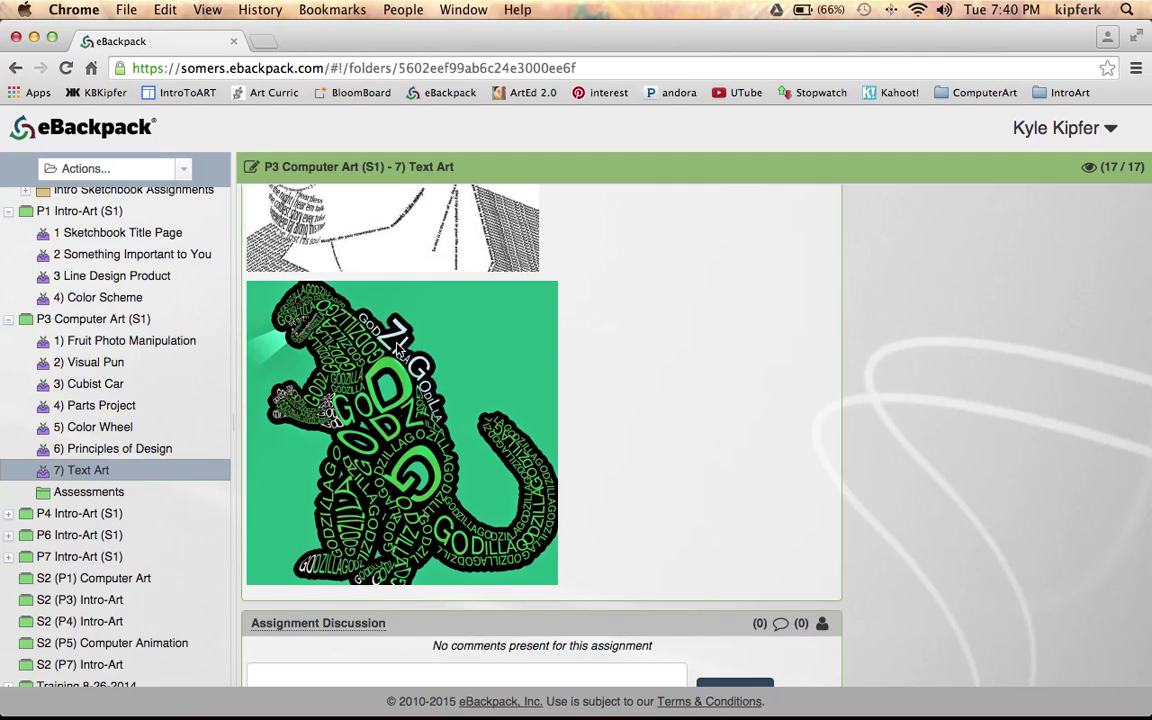
scroll(618, 420, "up", 3)
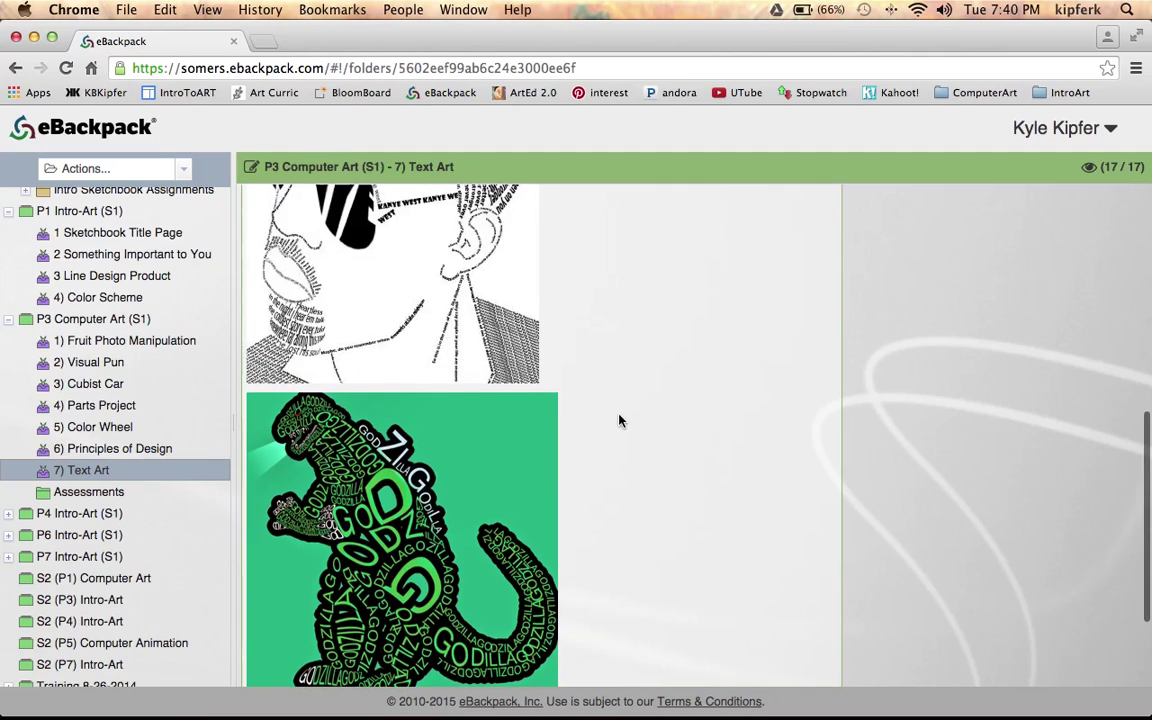
scroll(618, 420, "up", 5)
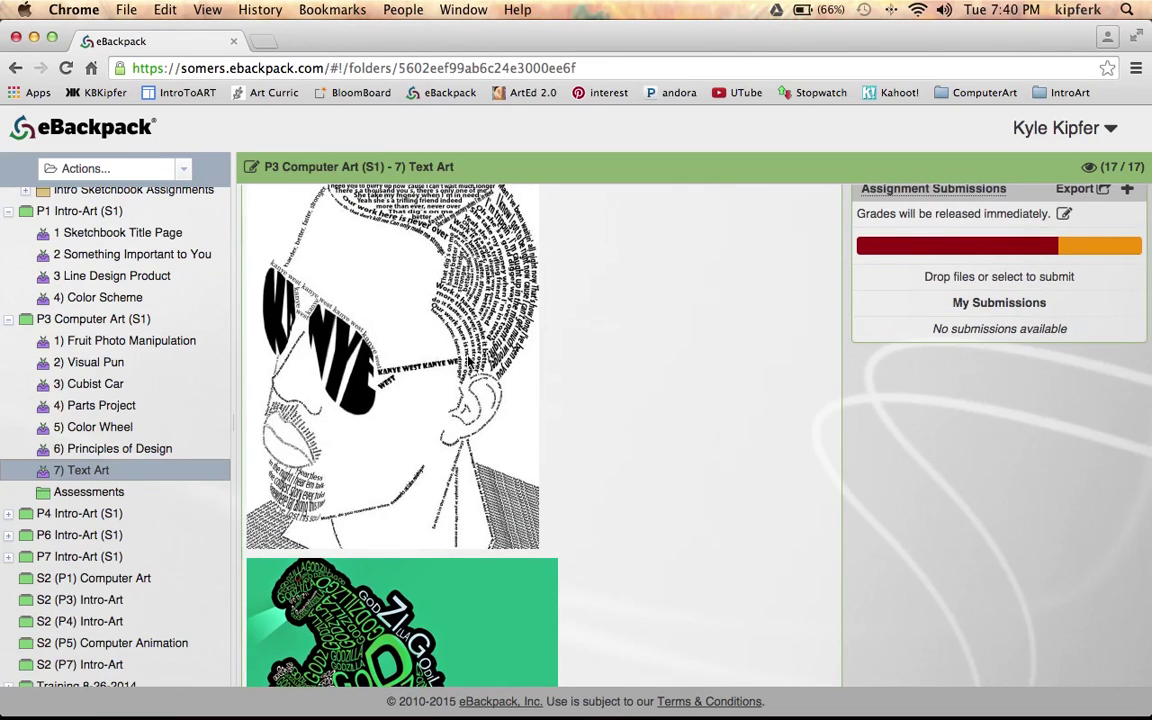
scroll(580, 340, "up", 10)
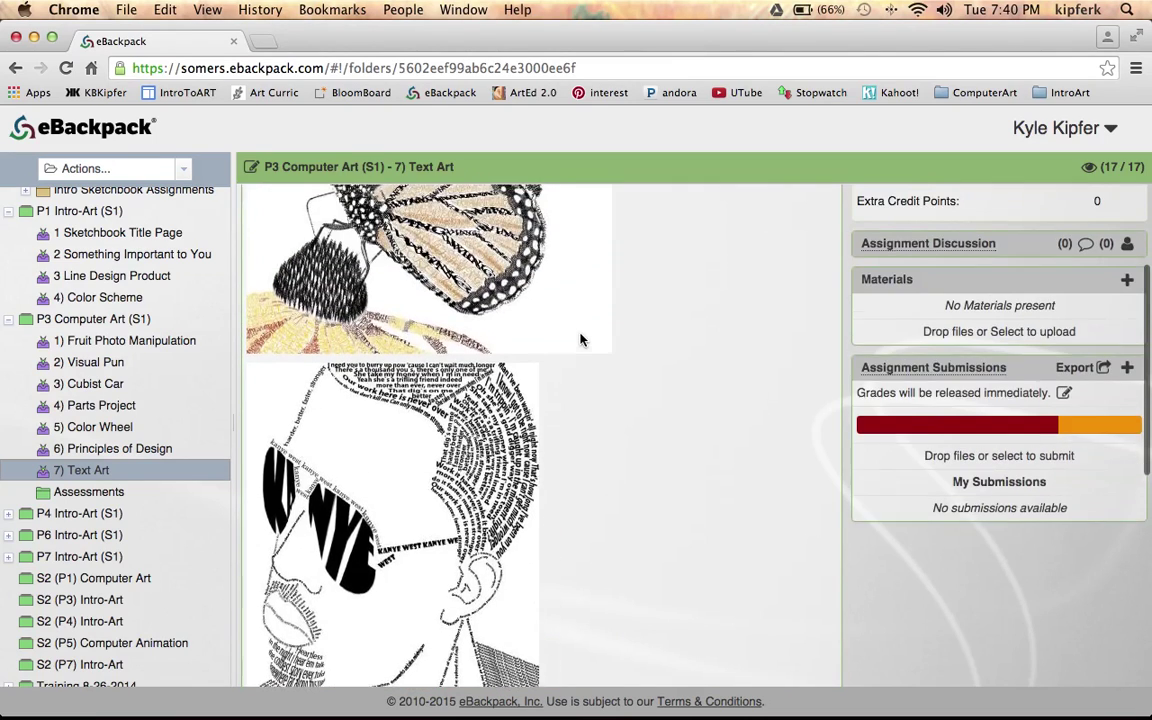
scroll(580, 340, "up", 2)
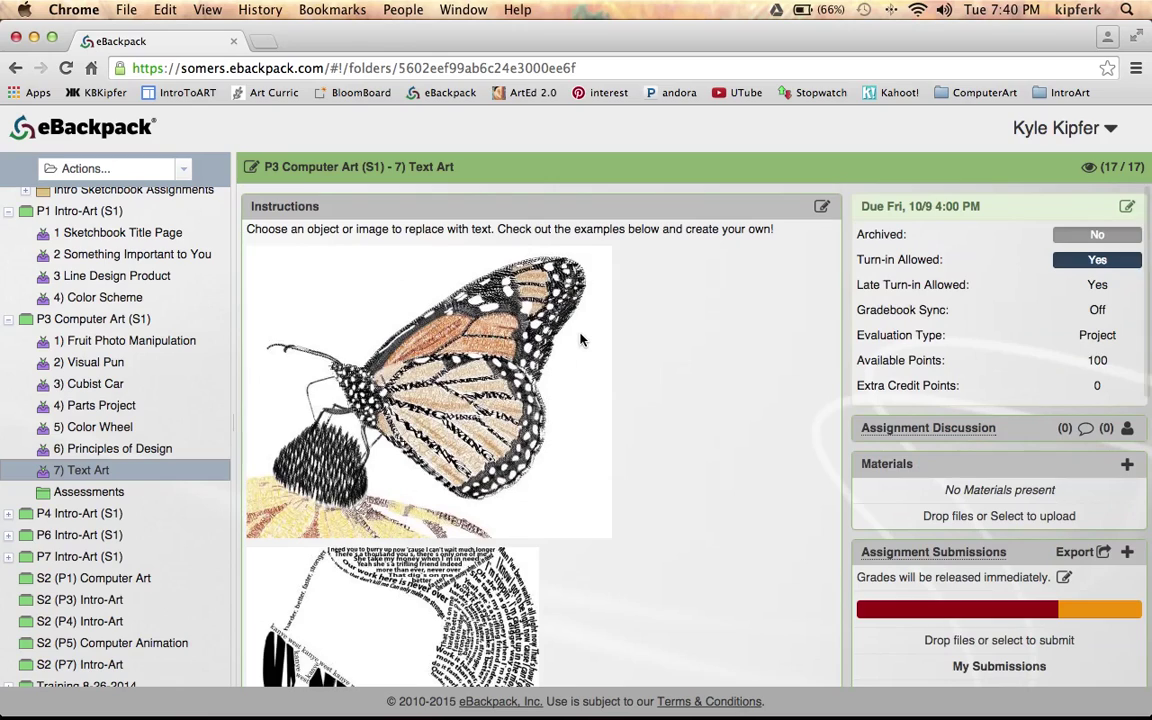
- Switch to Photoshop Elements and check the pixel dimensions, document size and resolution of wordjordan.psd
mouse_move(545, 683)
left_click(545, 683)
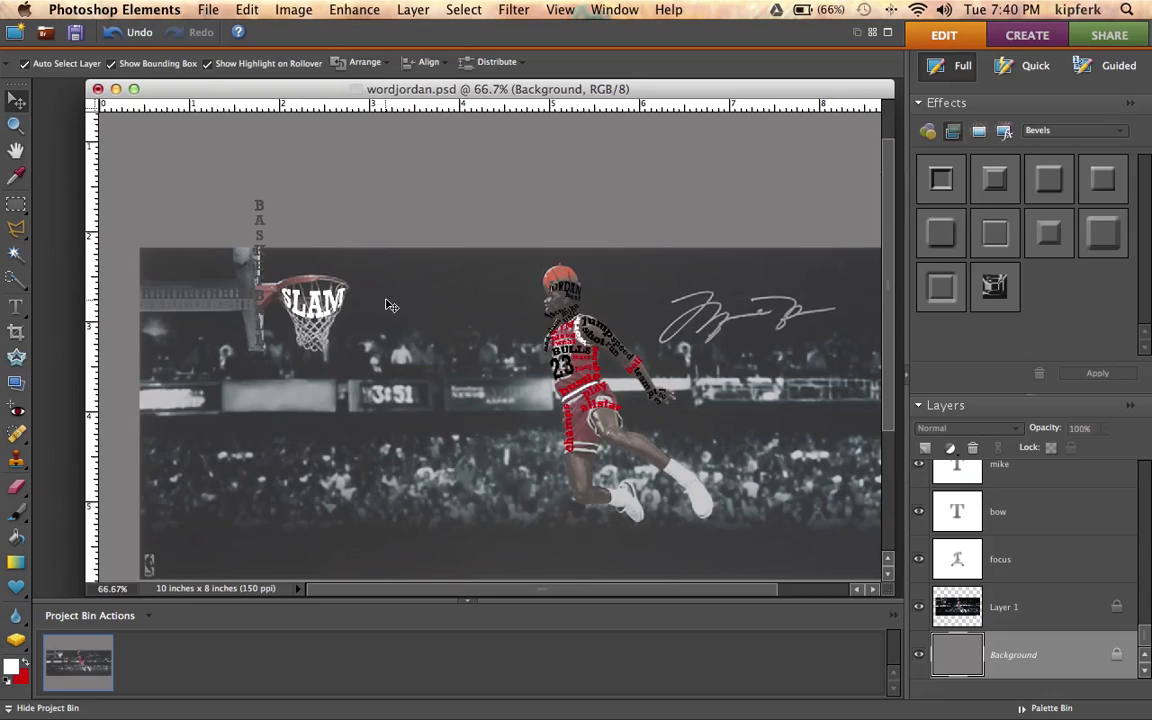
scroll(398, 282, "down", 3)
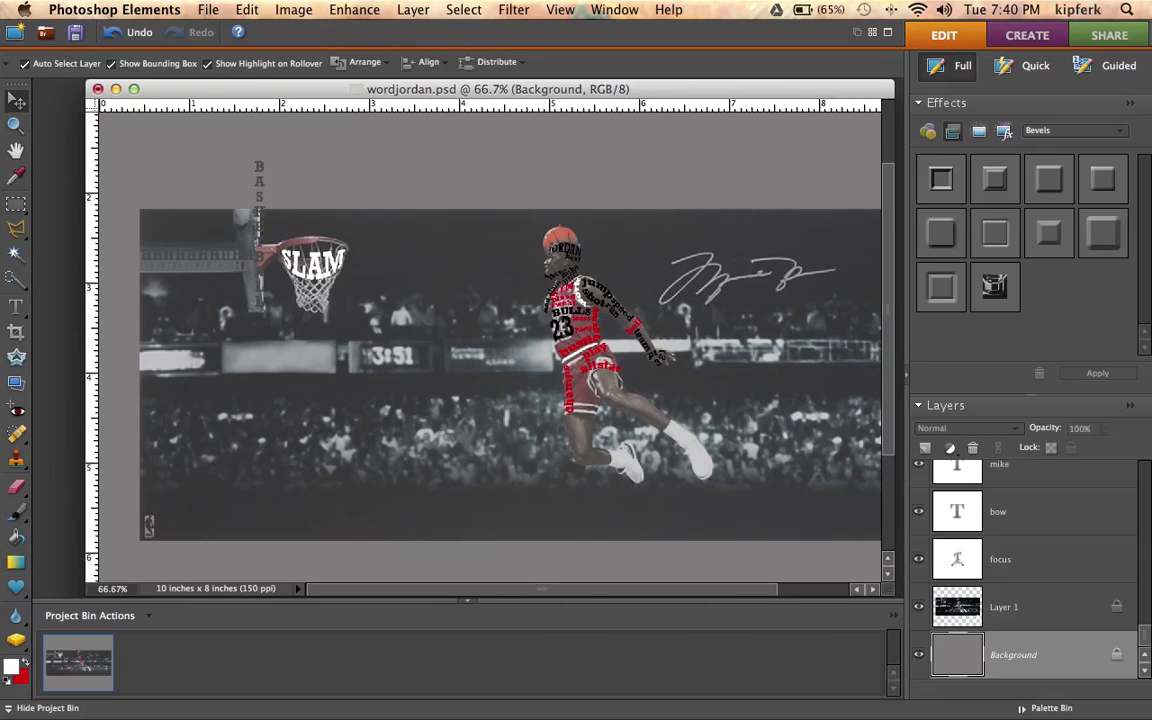
left_click(208, 9)
mouse_move(293, 9)
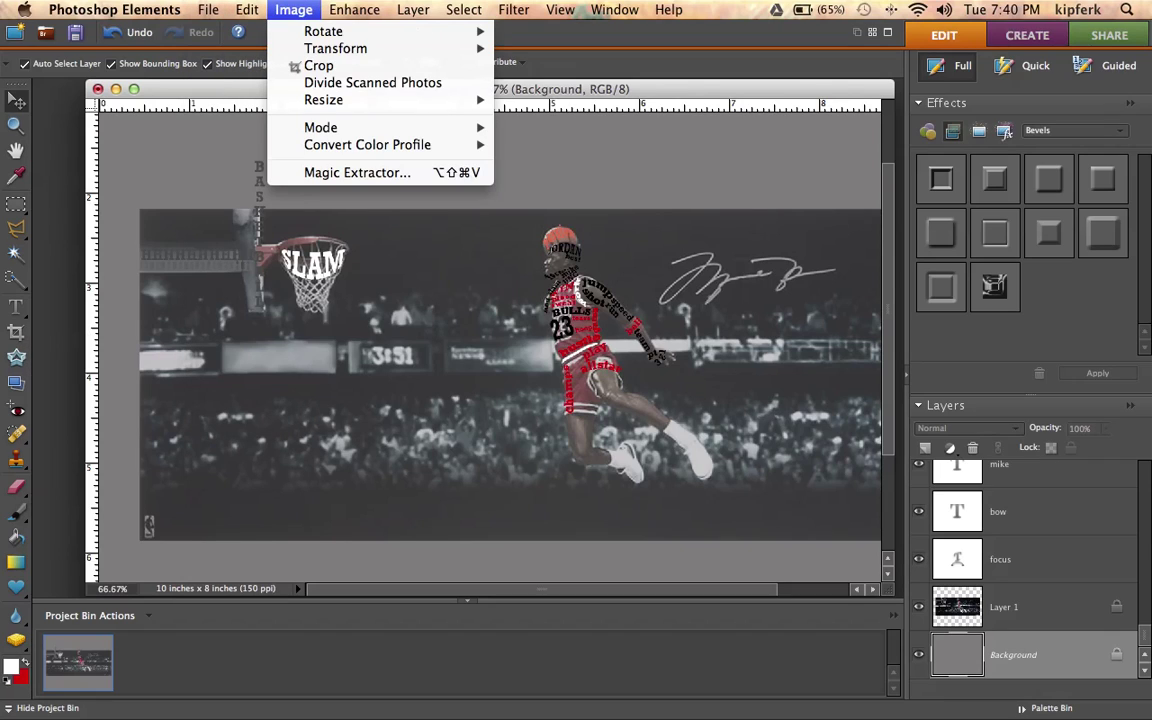
mouse_move(360, 102)
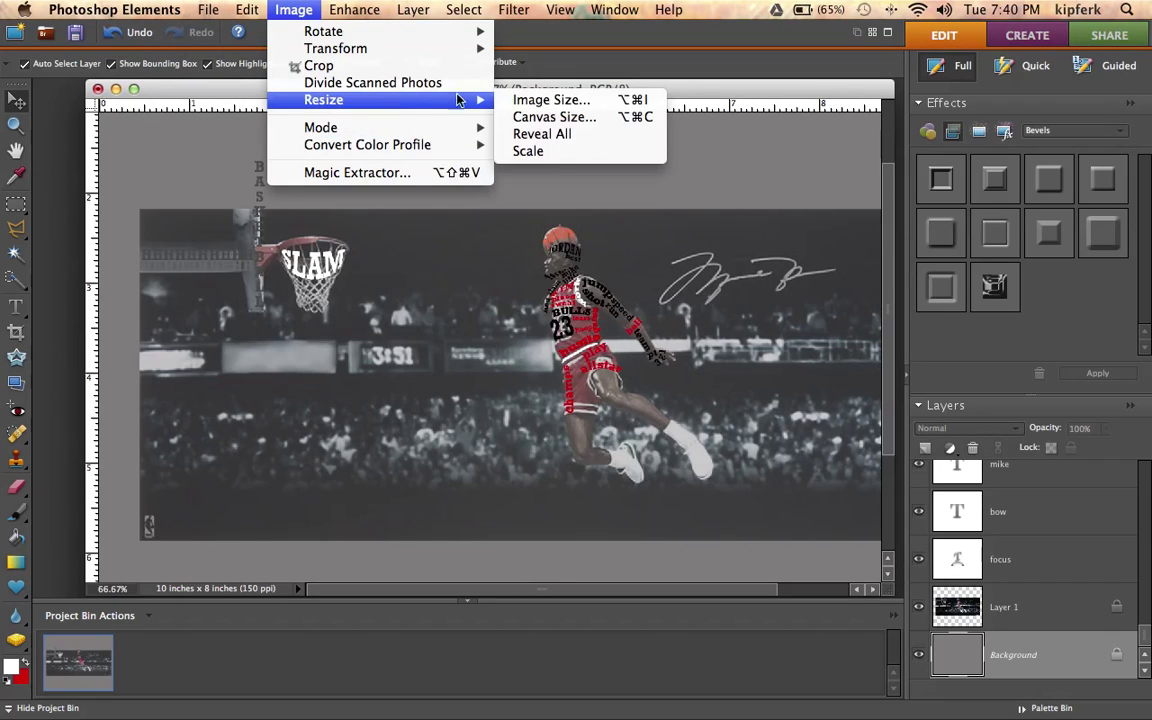
left_click(537, 102)
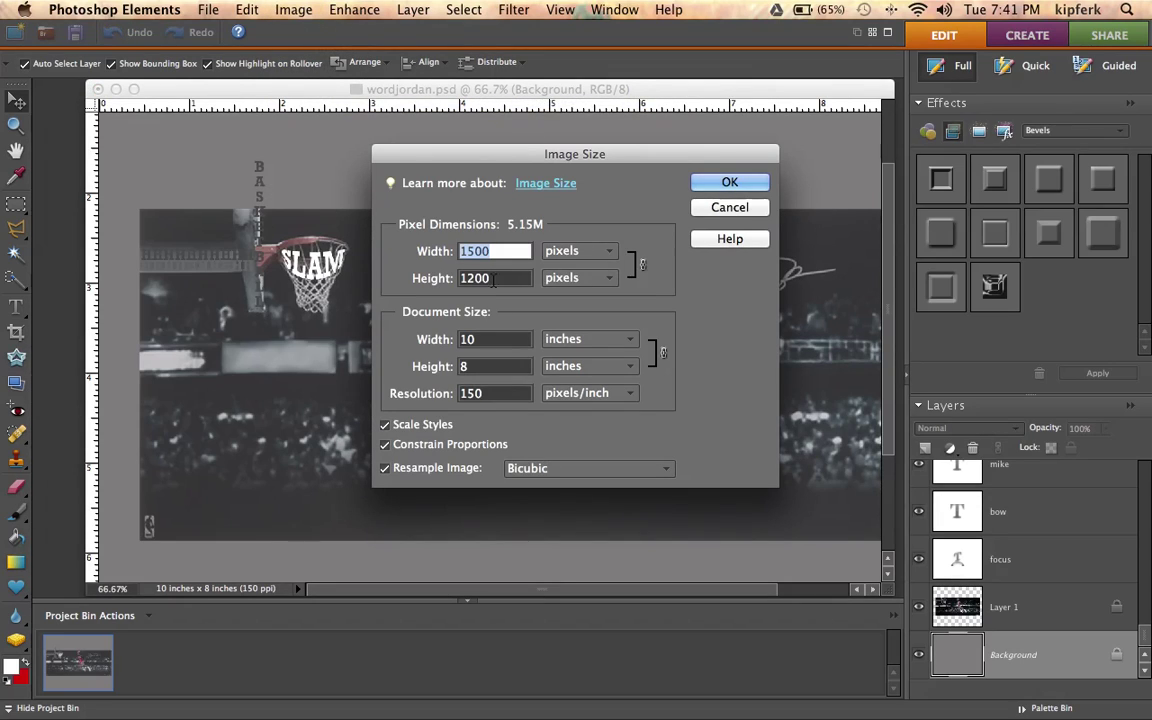
left_click(607, 255)
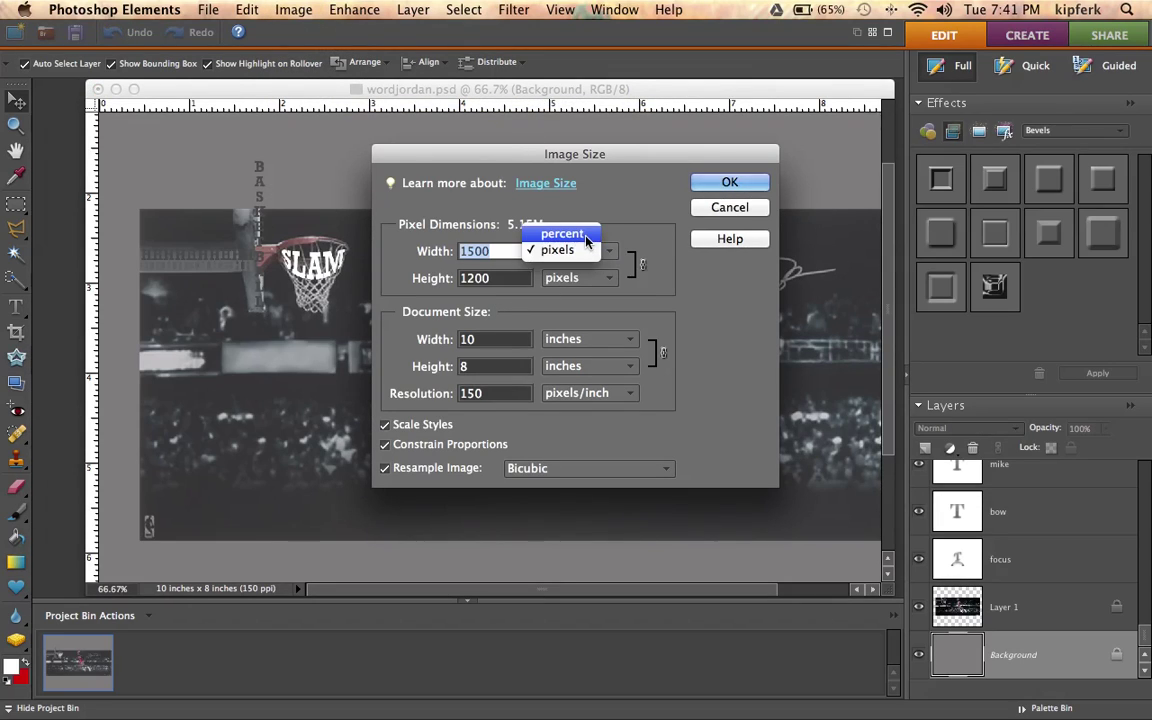
left_click(640, 227)
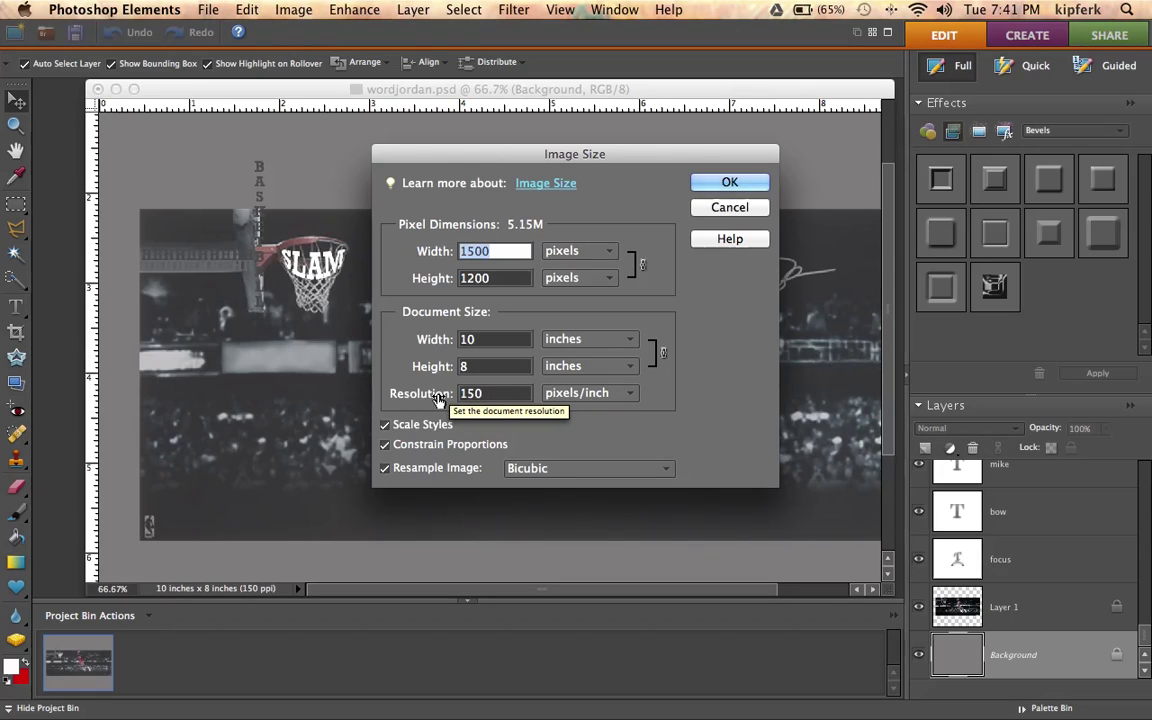
left_click(724, 183)
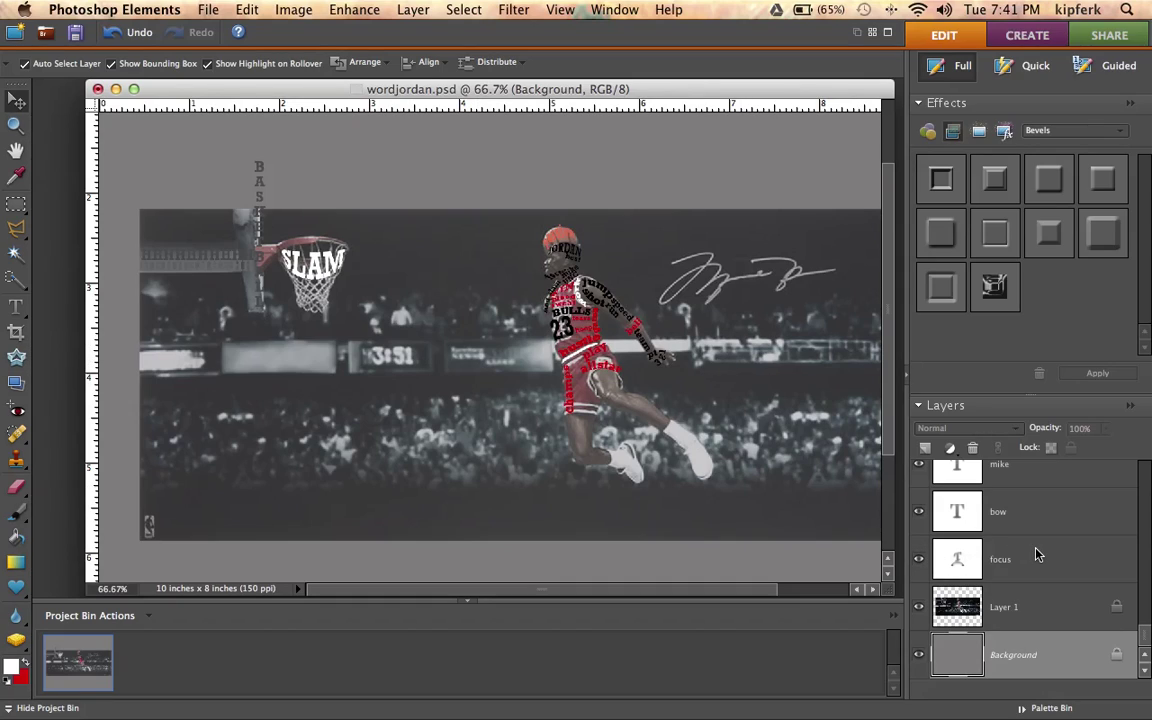
- Examine the words placed over the basketball player's body up close at 200%, and return to 100%
key("super+h")
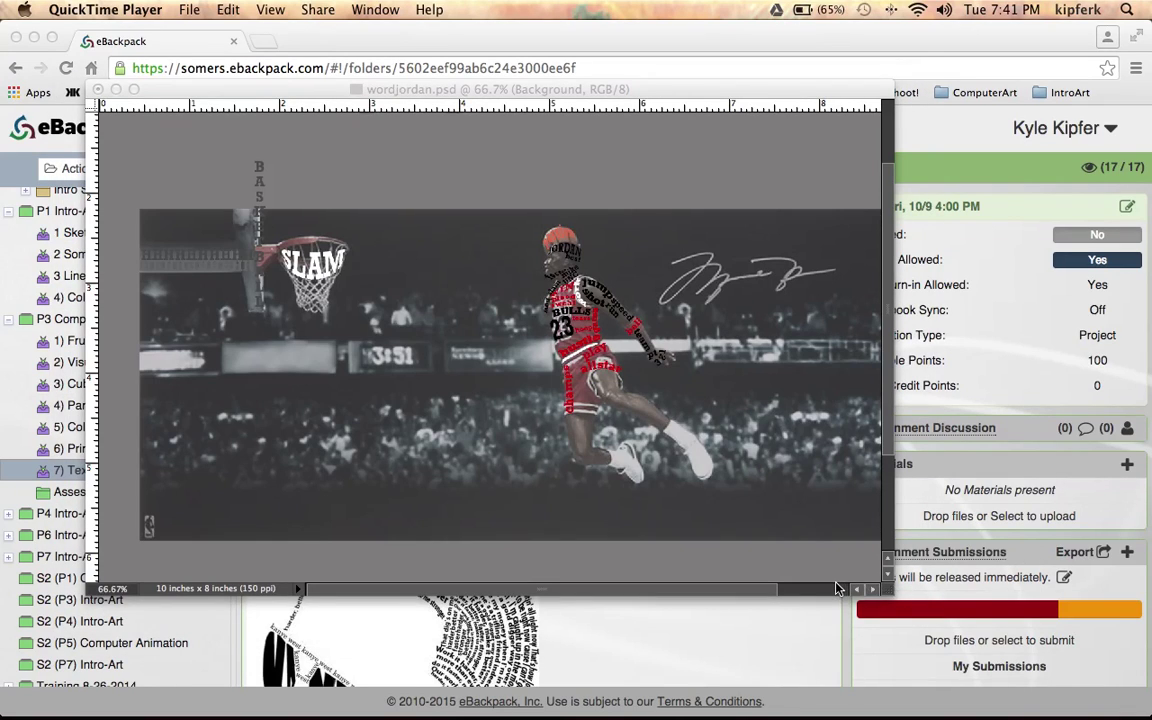
left_click(824, 545)
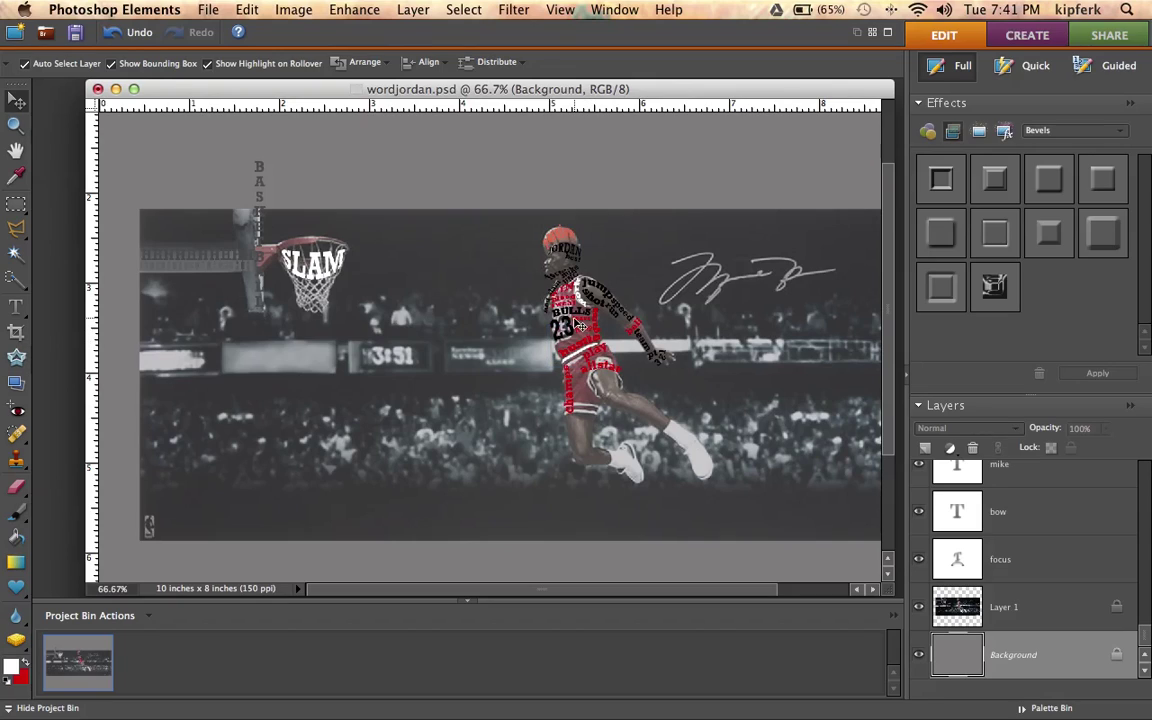
key("z")
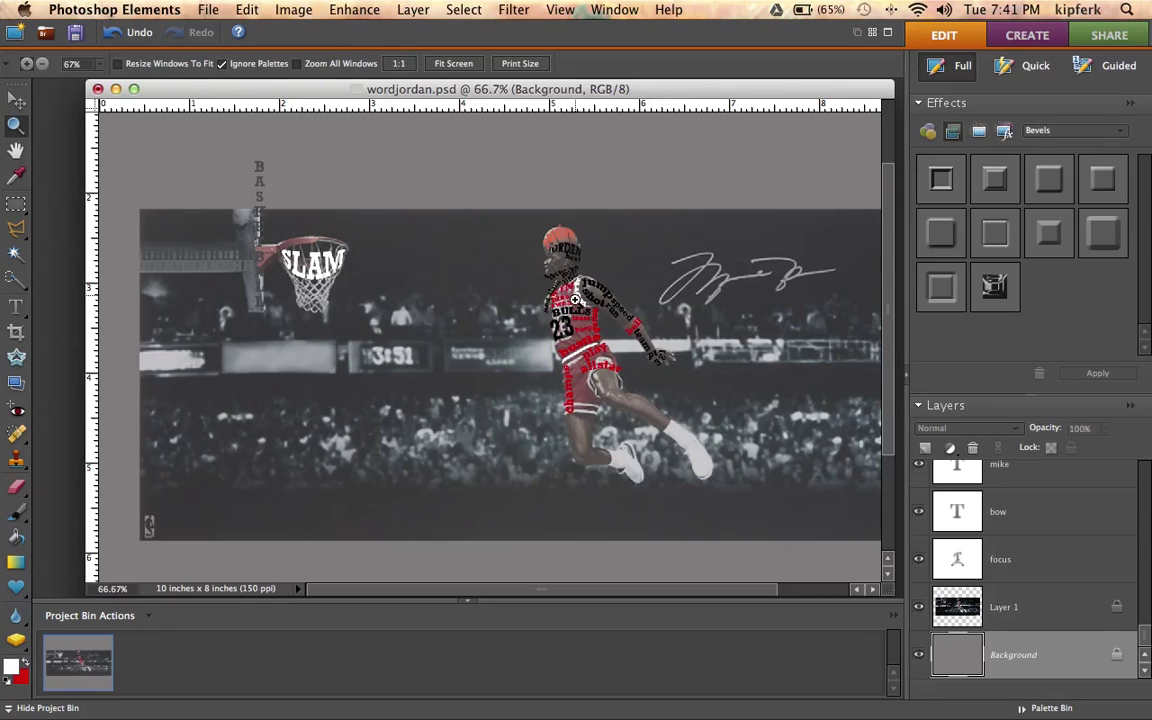
left_click(577, 313)
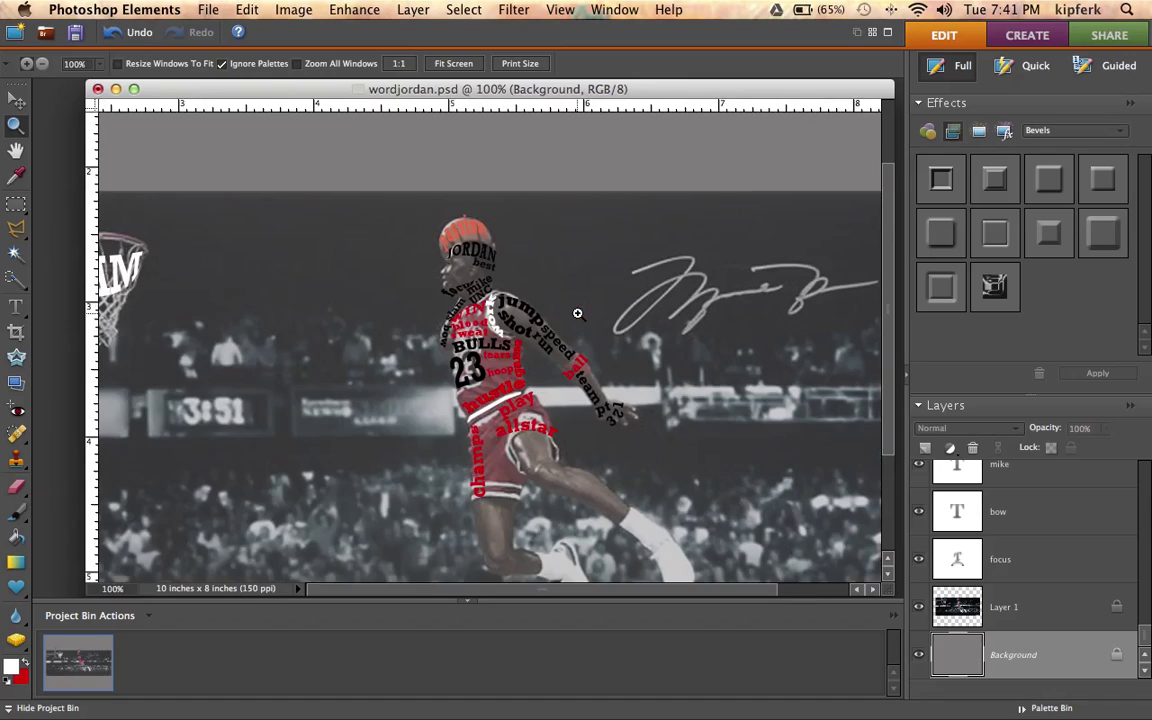
left_click(498, 373)
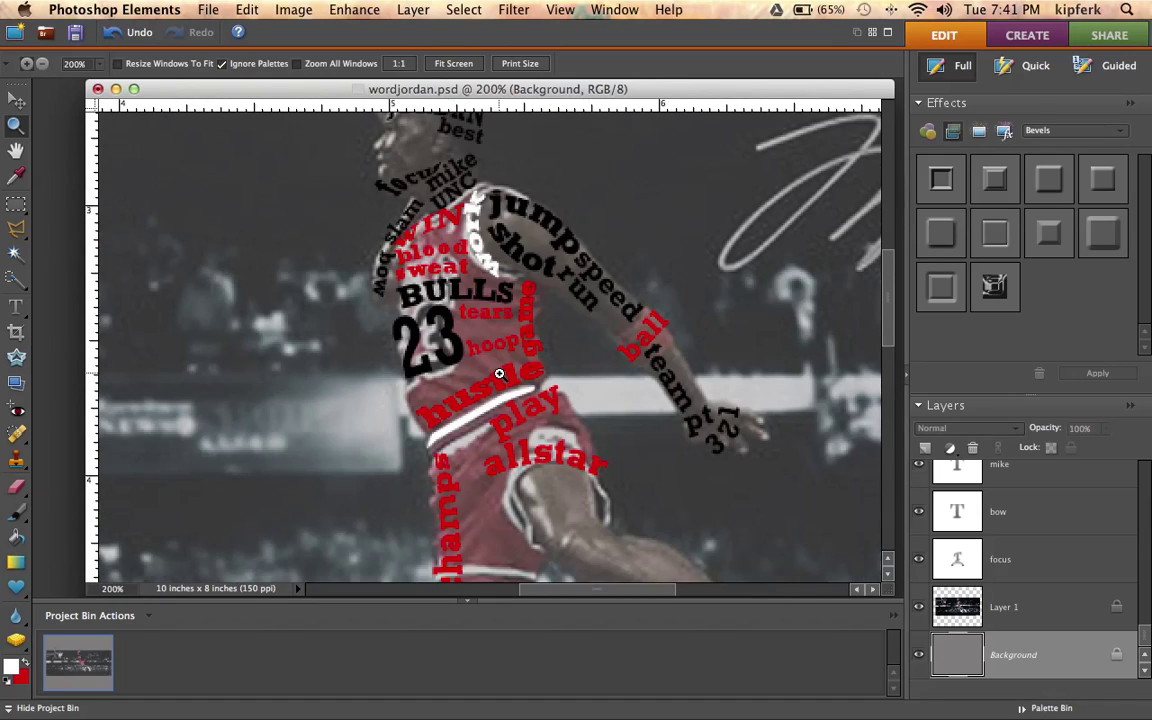
left_click(464, 311, "alt")
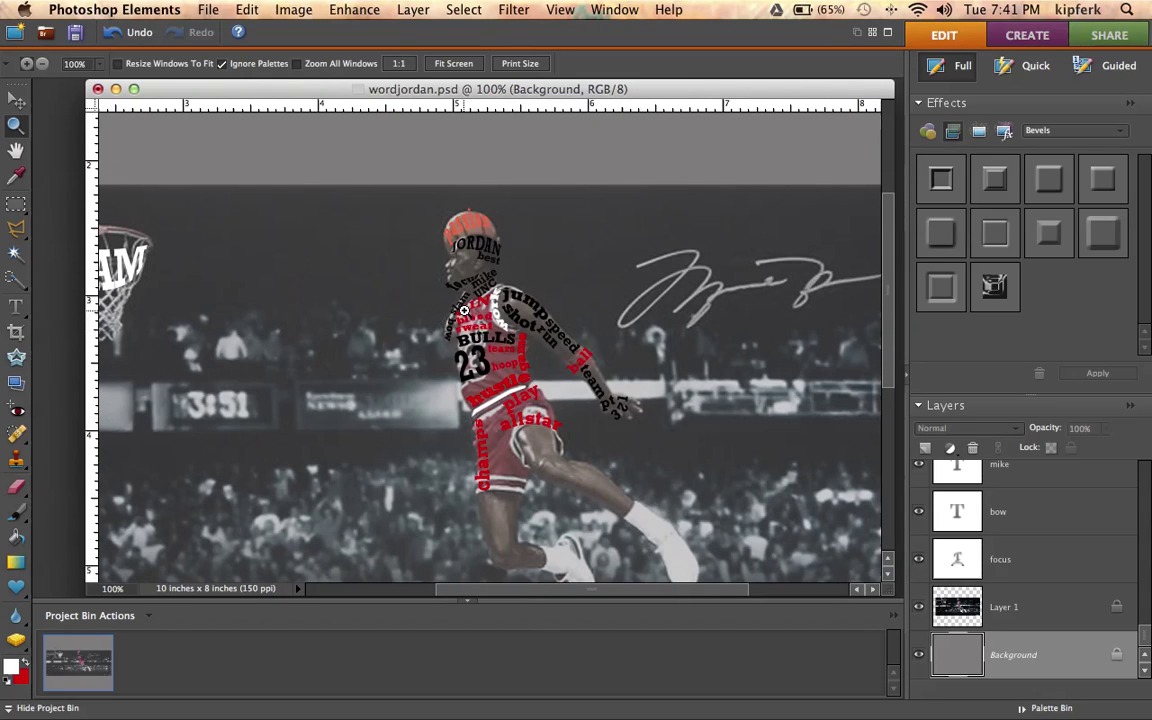
scroll(464, 311, "down", 2)
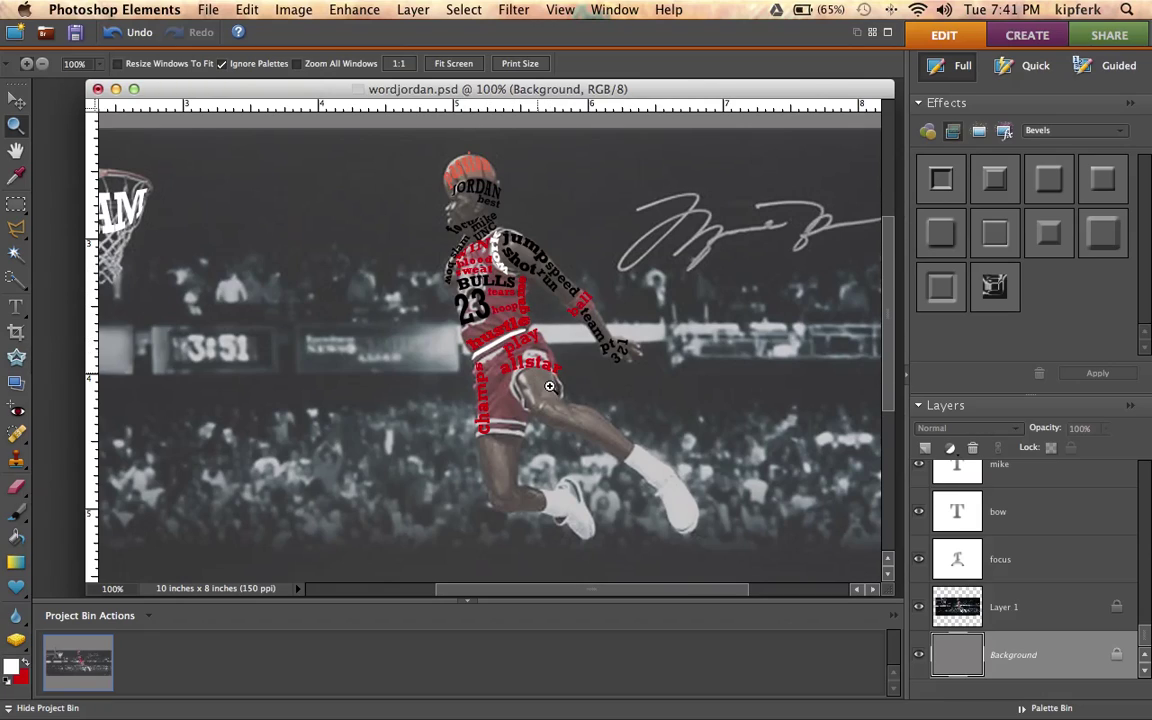
- Hide the Layer 1 photo to view the text art on its own, and show the photo again
left_click(919, 608)
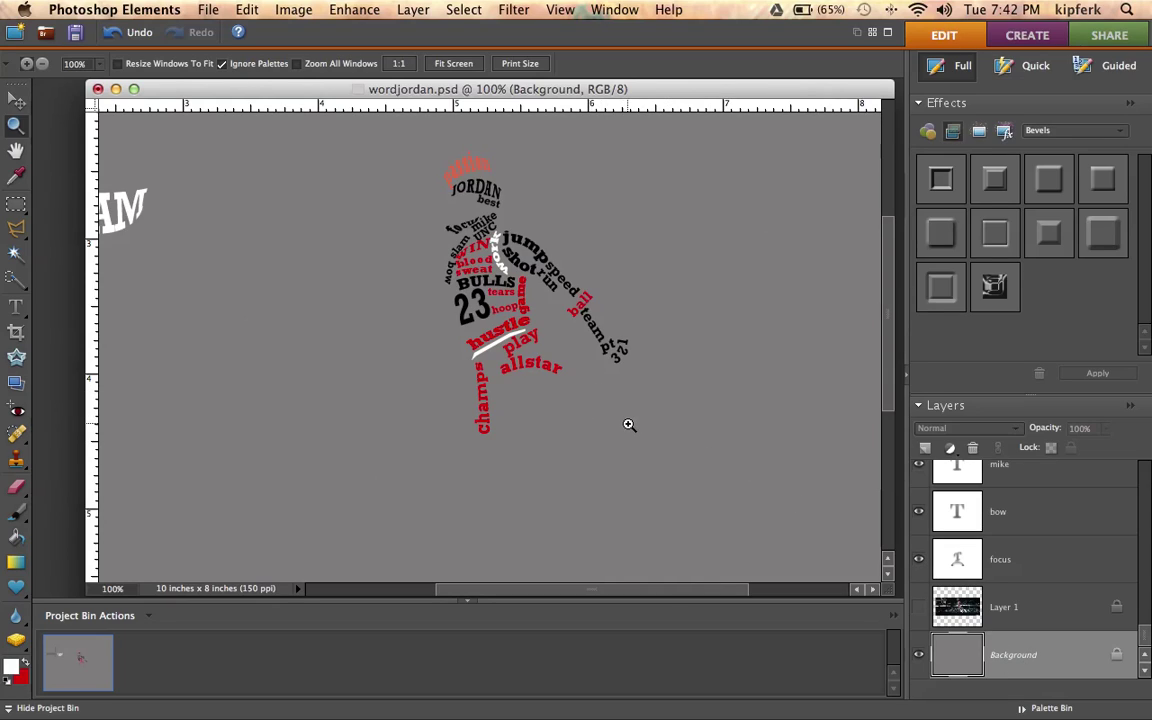
left_click(919, 608)
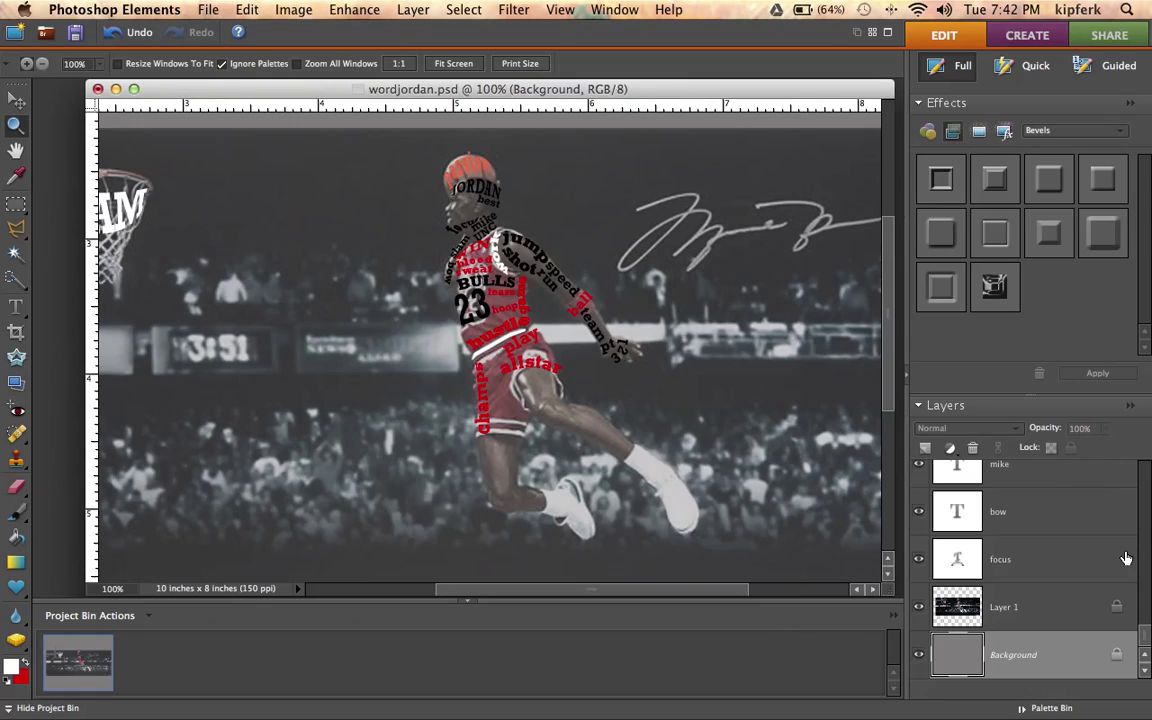
- Select the Layer 1 photo layer and remove its full lock
left_click(1120, 612)
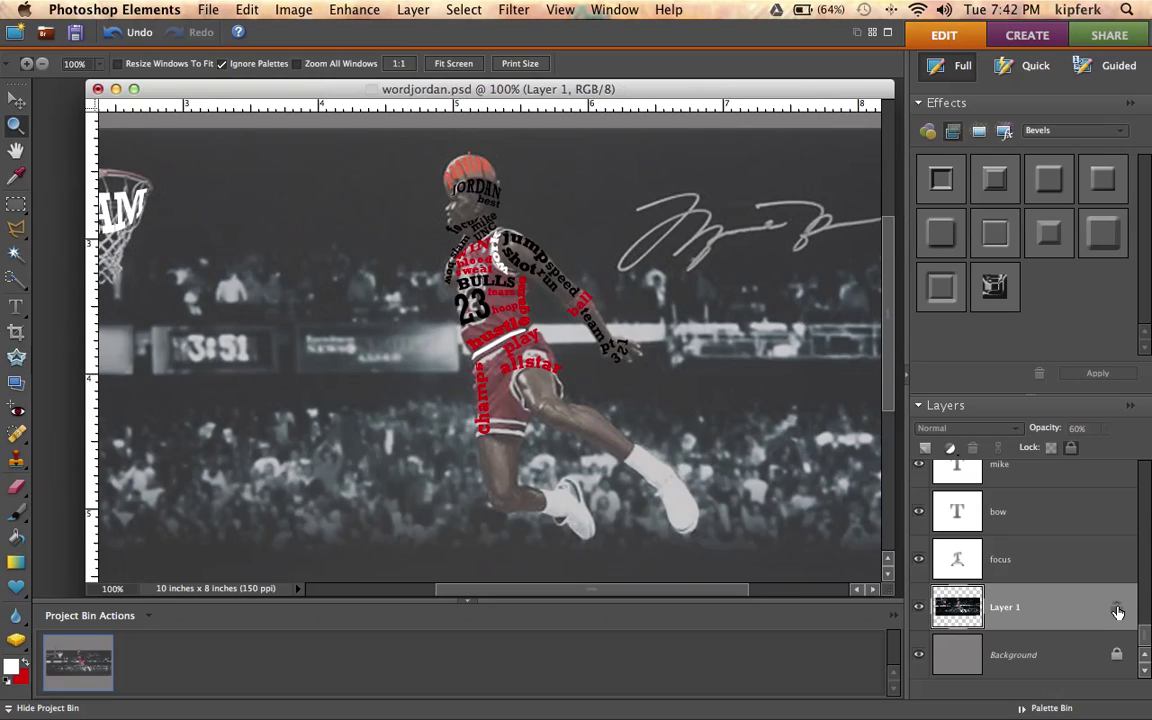
left_click(1118, 612)
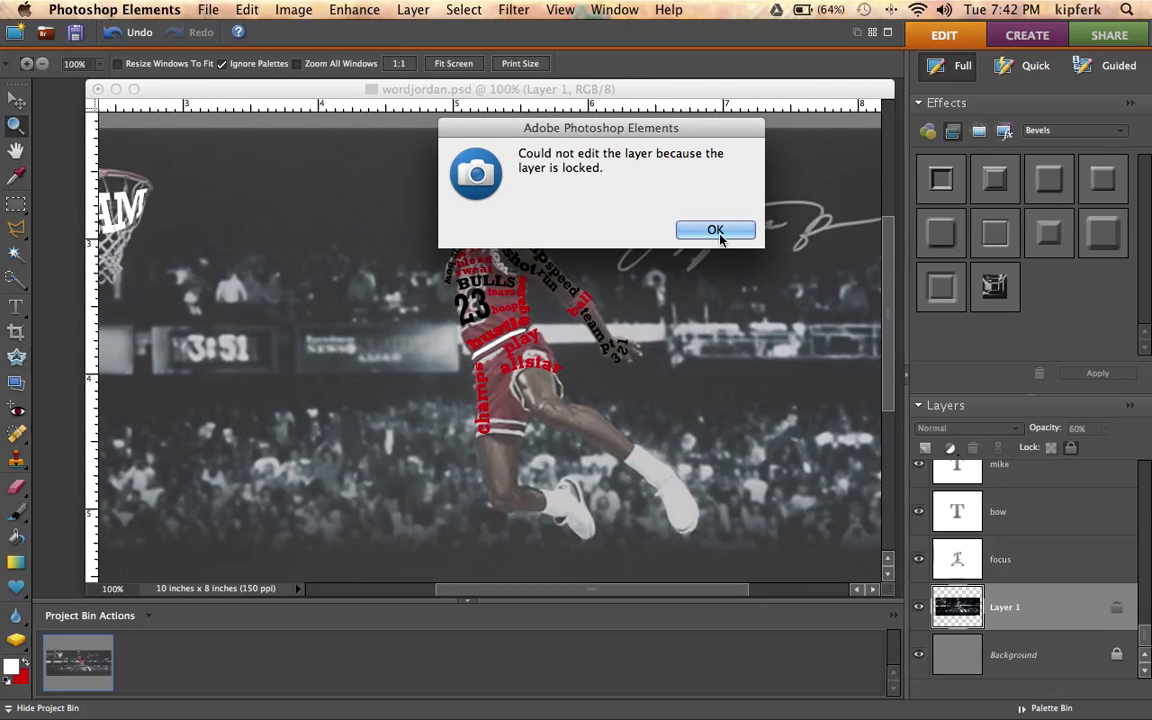
left_click(647, 210)
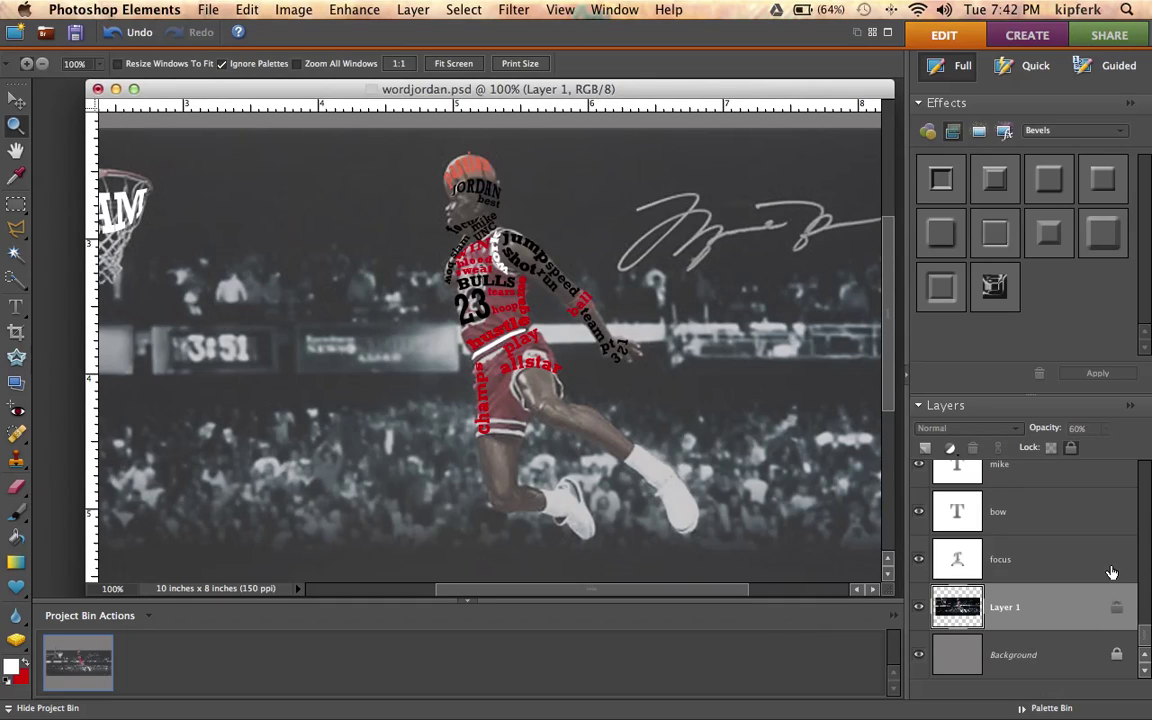
left_click(1071, 448)
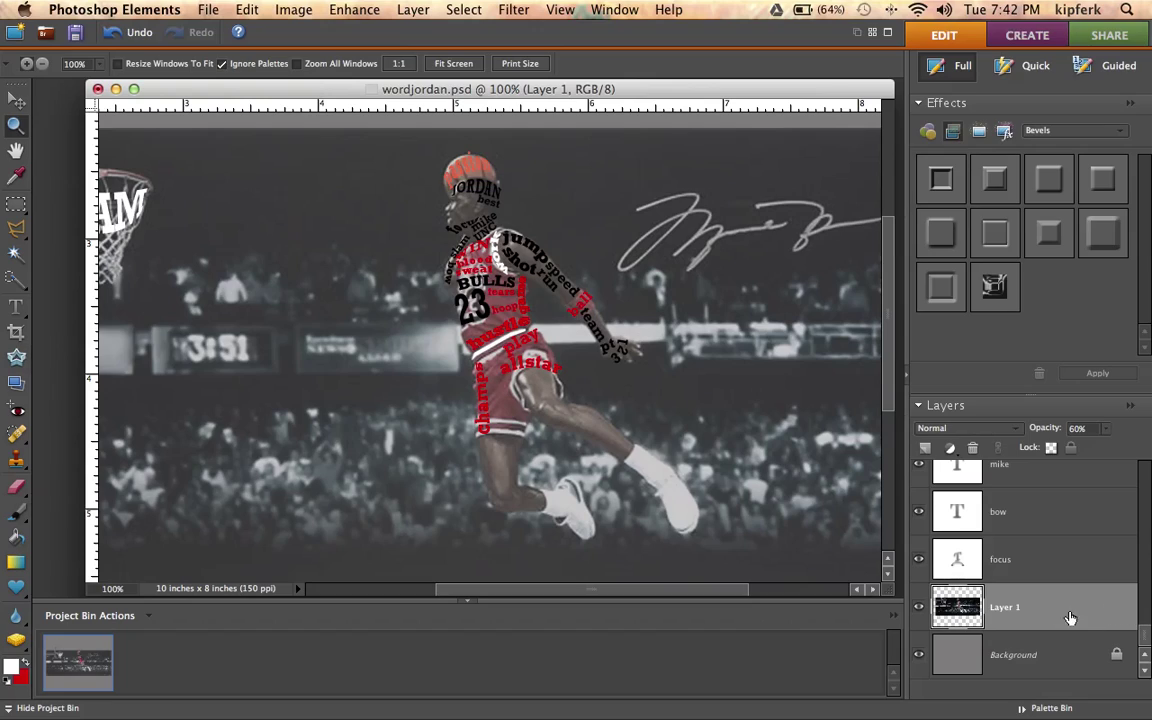
- Reduce the opacity of the Layer 1 photo to 55% and lock the layer completely
left_click(1106, 430)
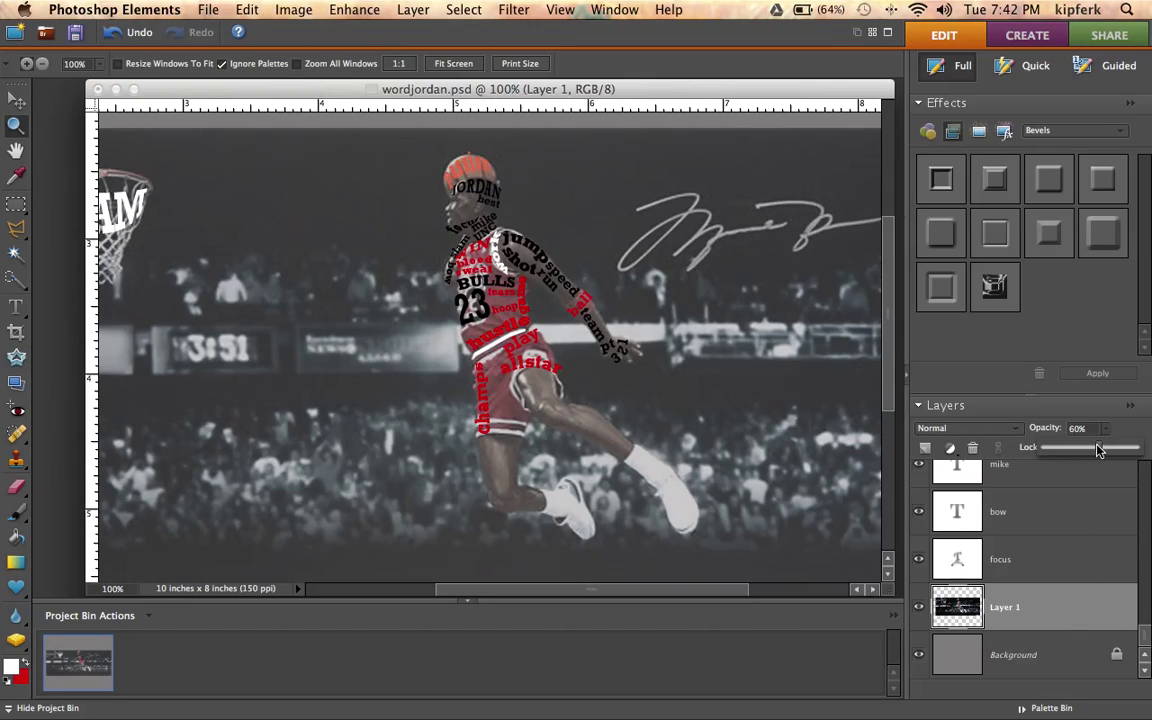
mouse_move(1102, 452)
left_mouse_down()
mouse_move(1136, 447)
mouse_move(1093, 455)
left_mouse_up()
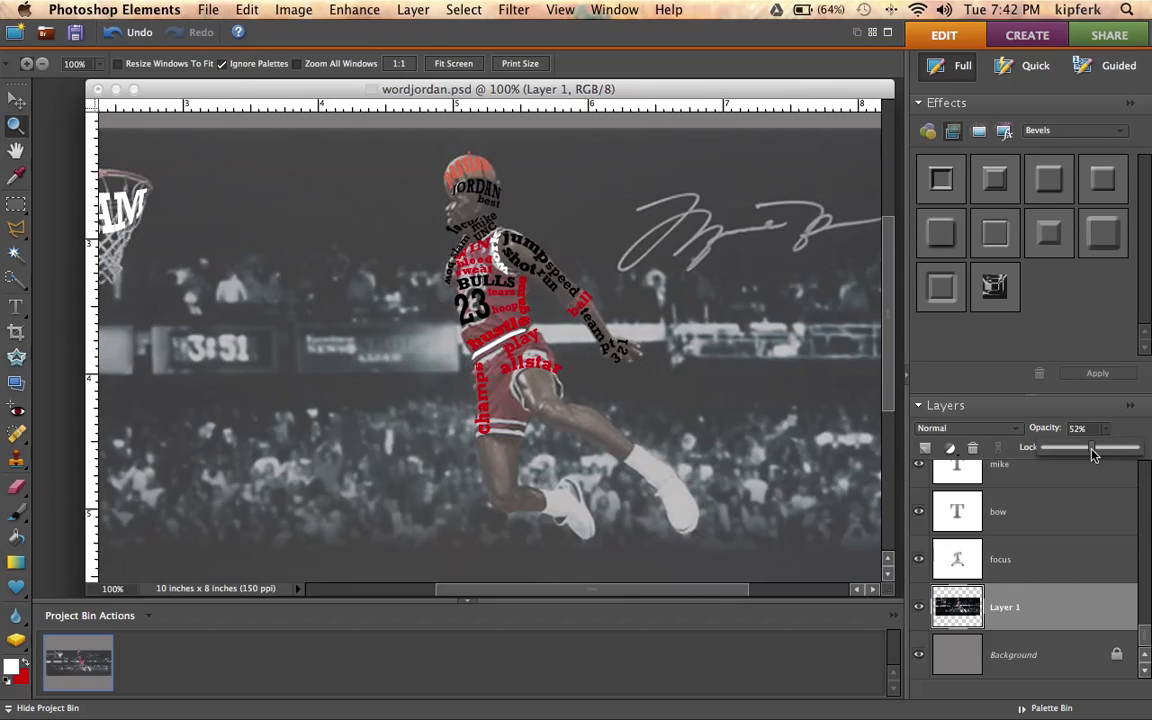
left_click_drag(1093, 455, 1098, 453)
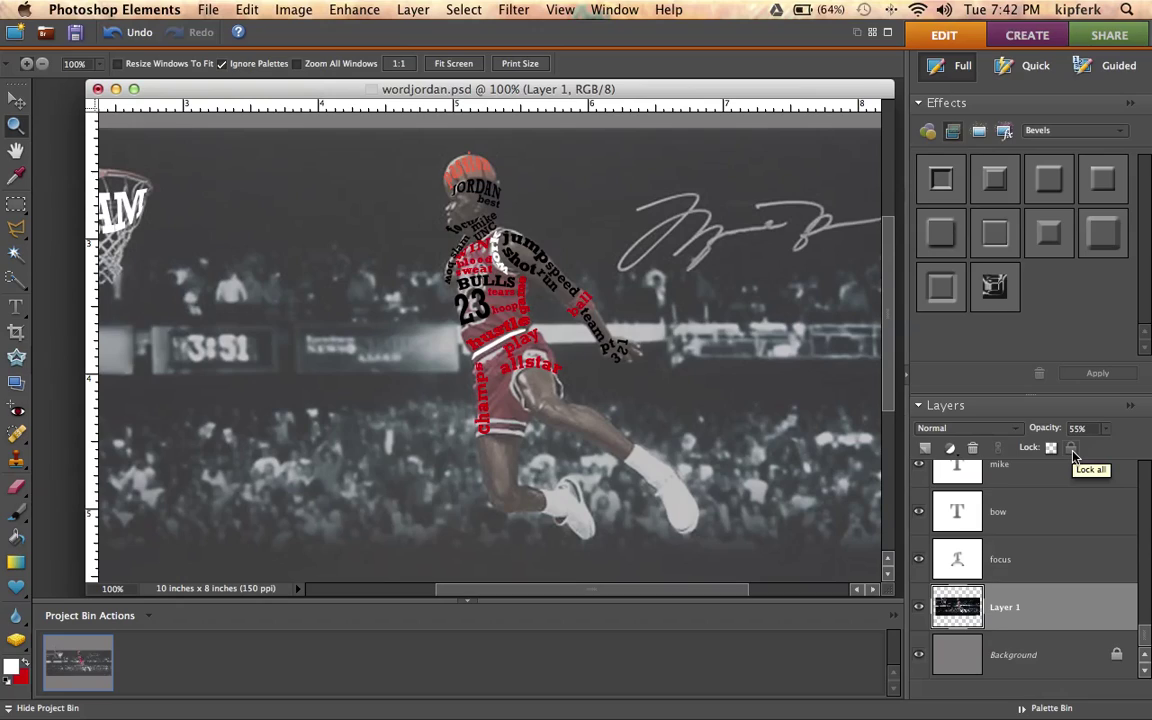
left_click(1072, 450)
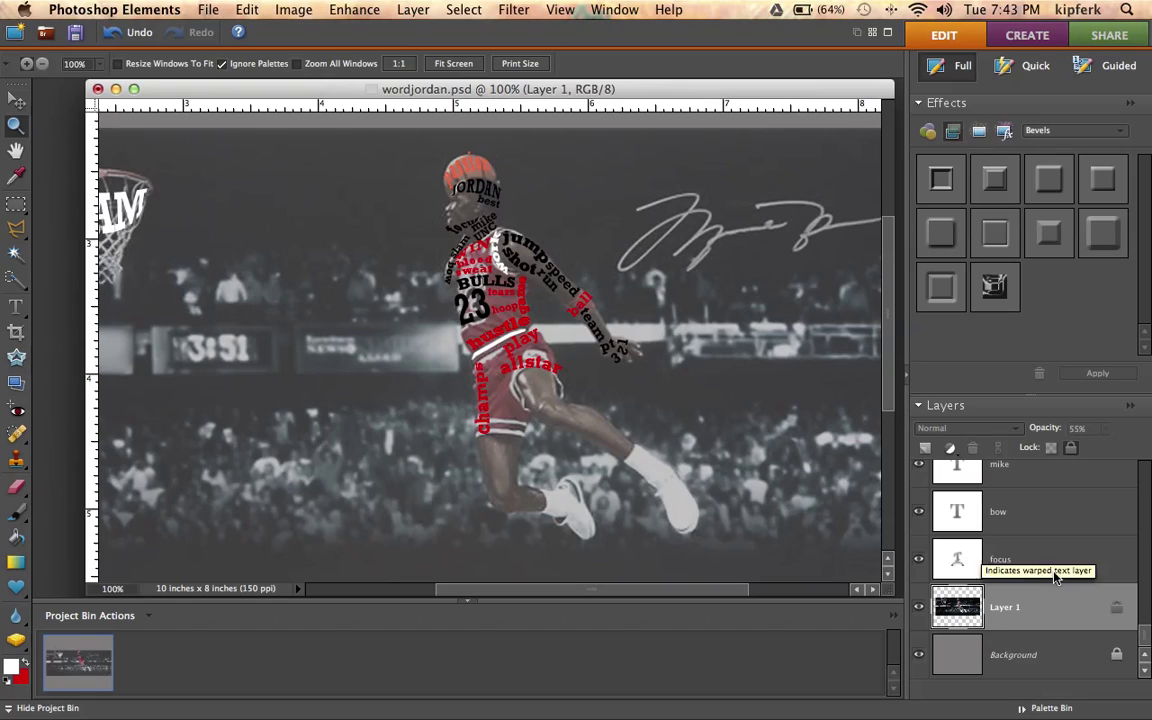
- Create a text box over the crowd between the hoop and the player, with the Rockwell font at 12 pt
left_click(14, 101)
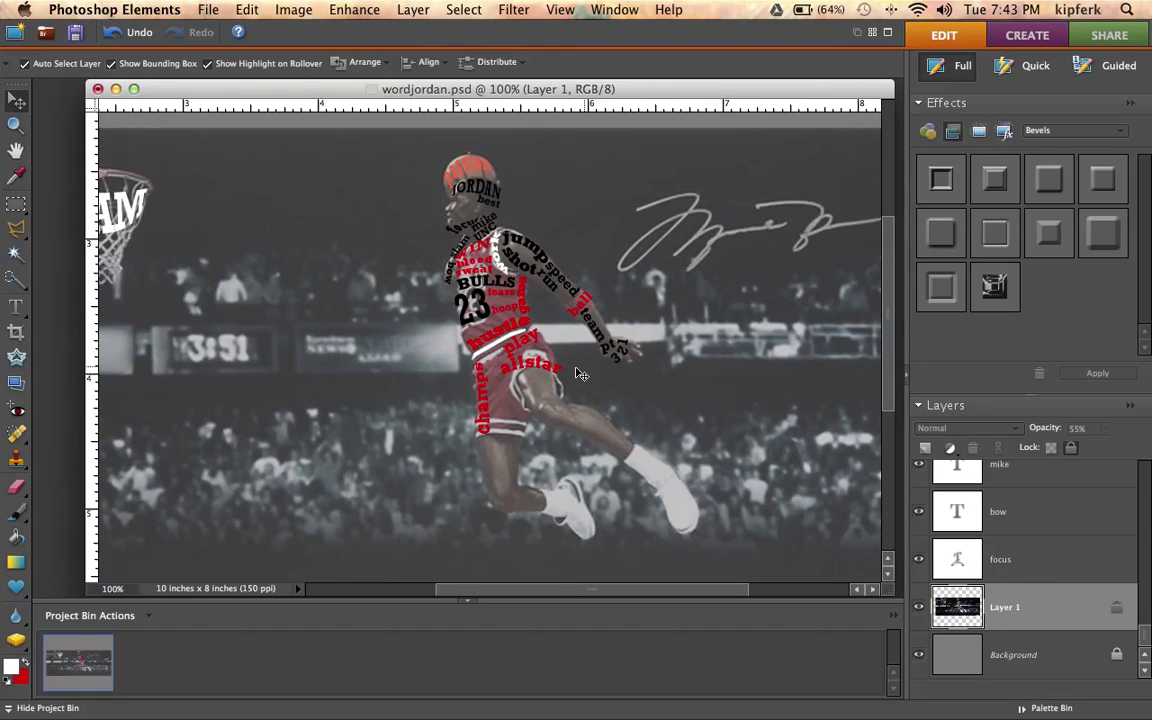
left_click(15, 310)
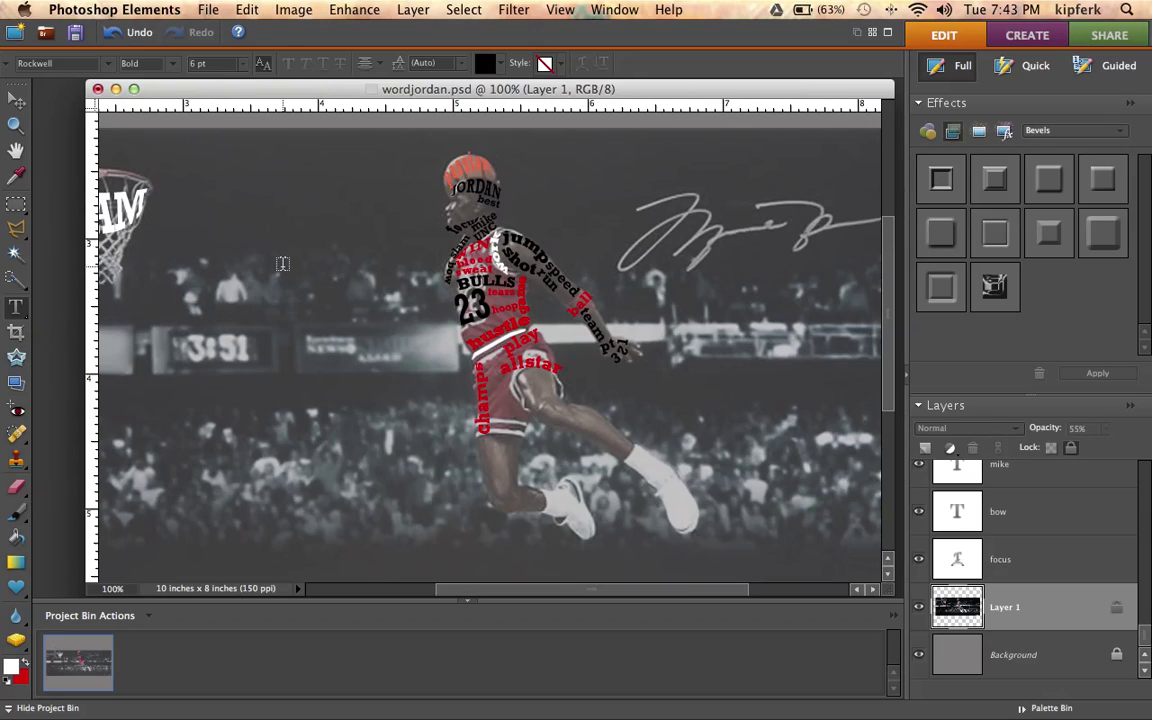
left_click_drag(225, 273, 343, 305)
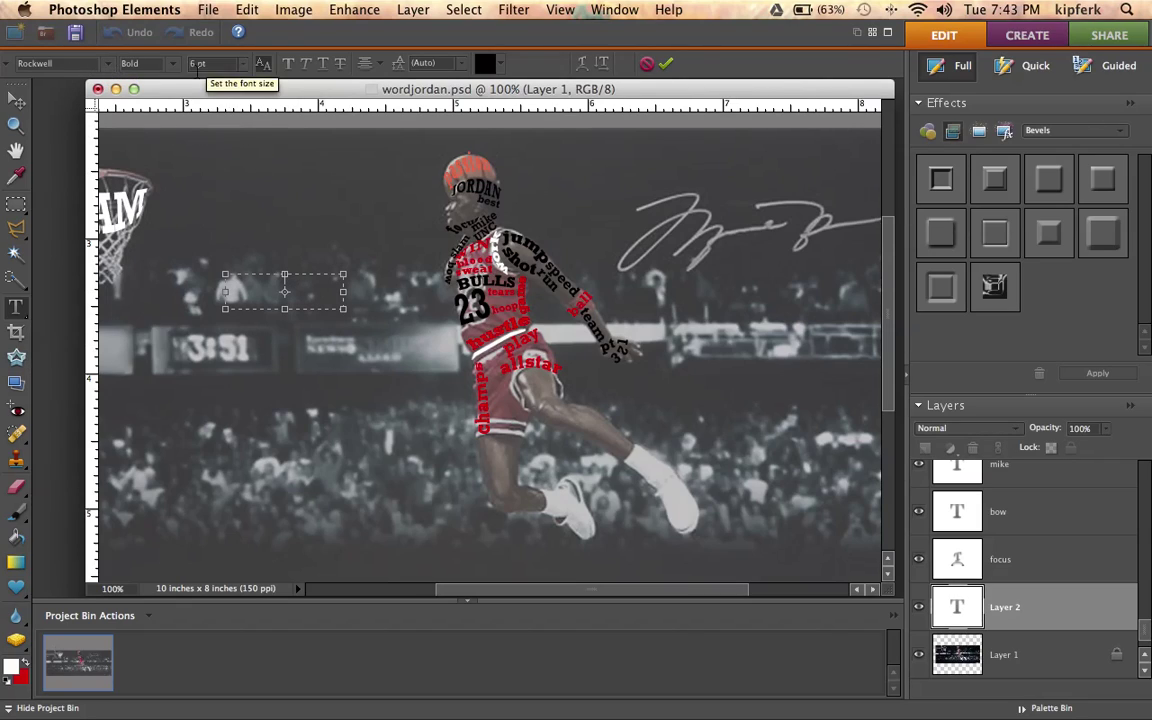
left_click(110, 66)
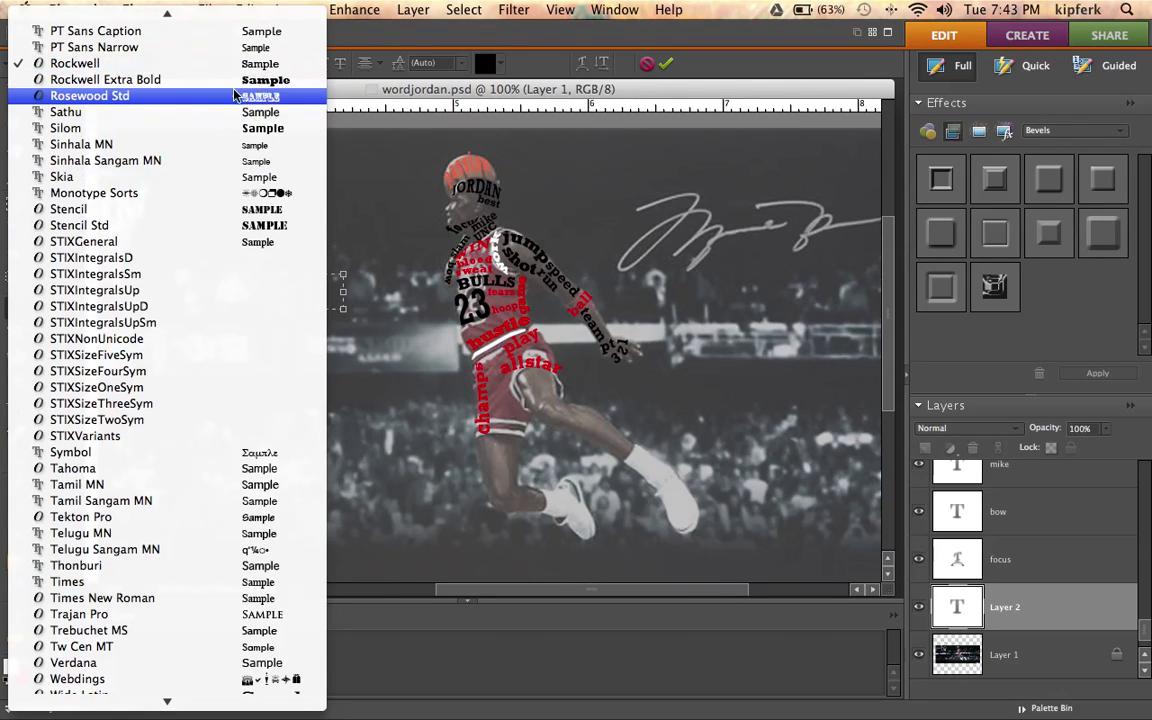
left_click(82, 66)
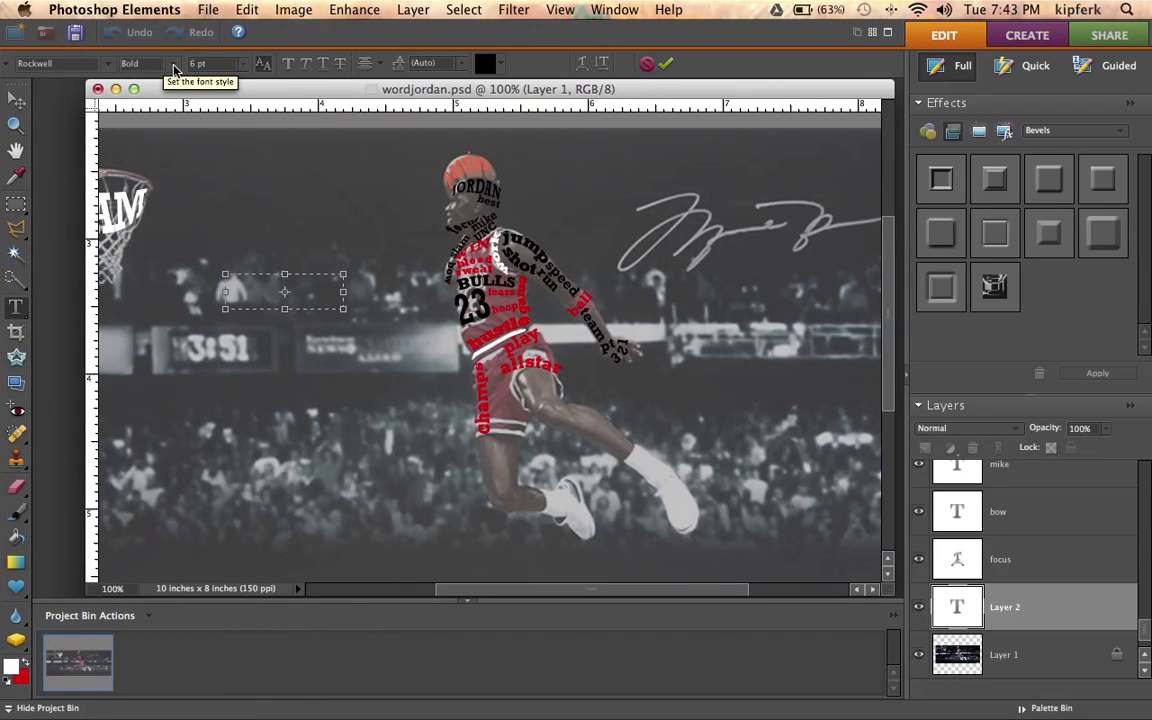
left_click(245, 66)
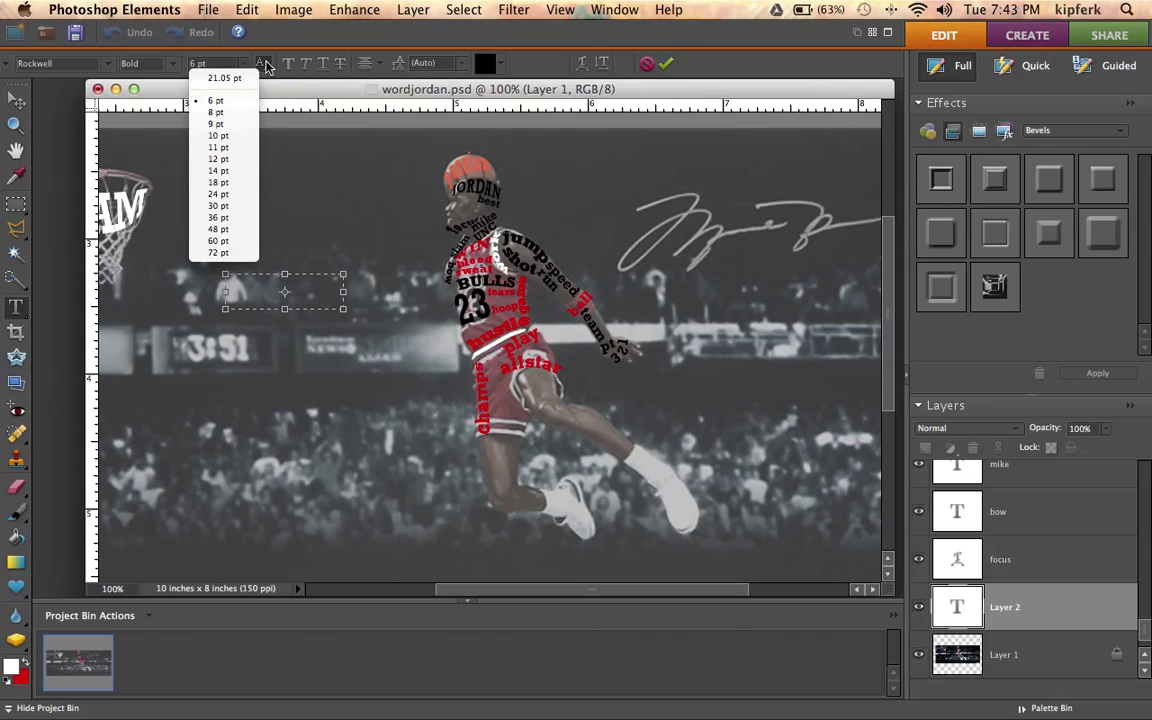
left_click(220, 158)
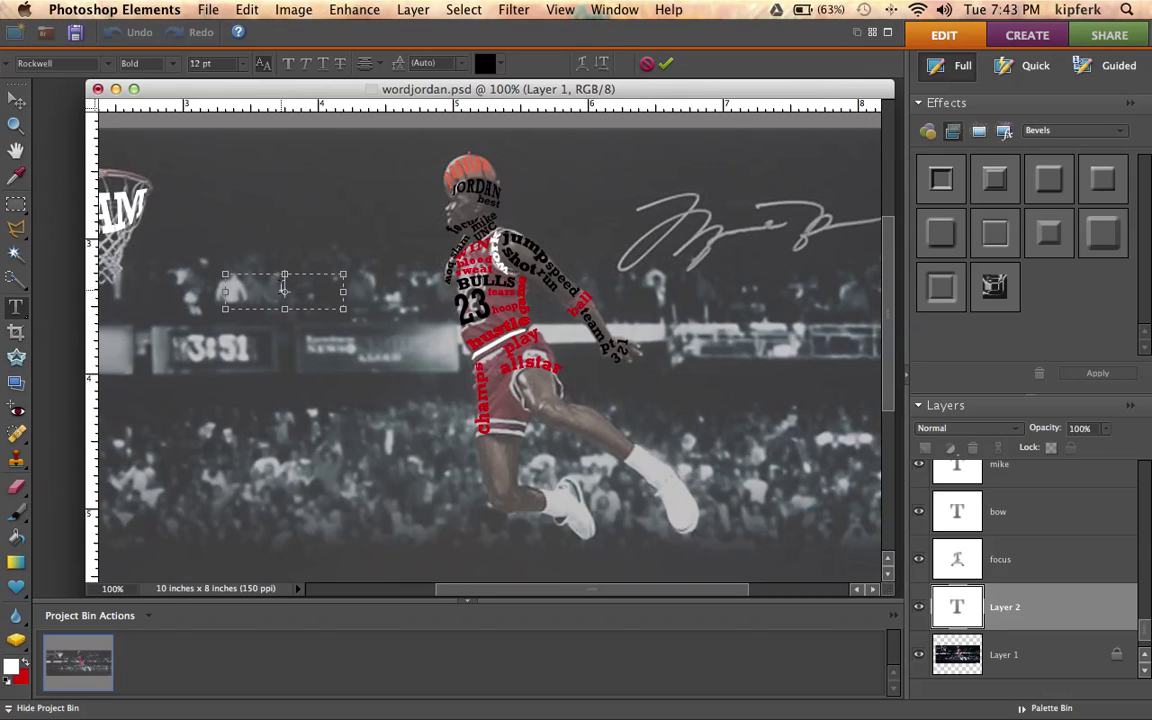
- Enter the word "records" in the text box and shrink the box to fit tightly around it
scroll(294, 289, "up", 3)
scroll(294, 289, "right", 3)
scroll(294, 289, "up", 3)
scroll(294, 289, "right", 3)
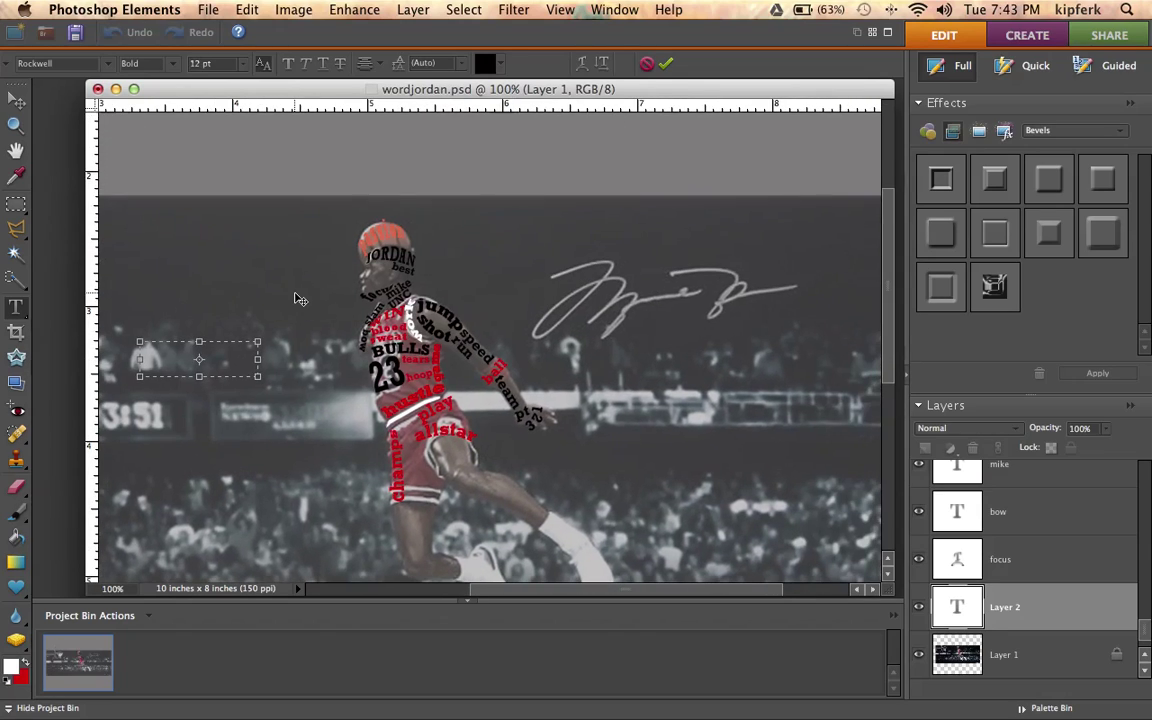
scroll(296, 298, "left", 3)
scroll(296, 298, "down", 1)
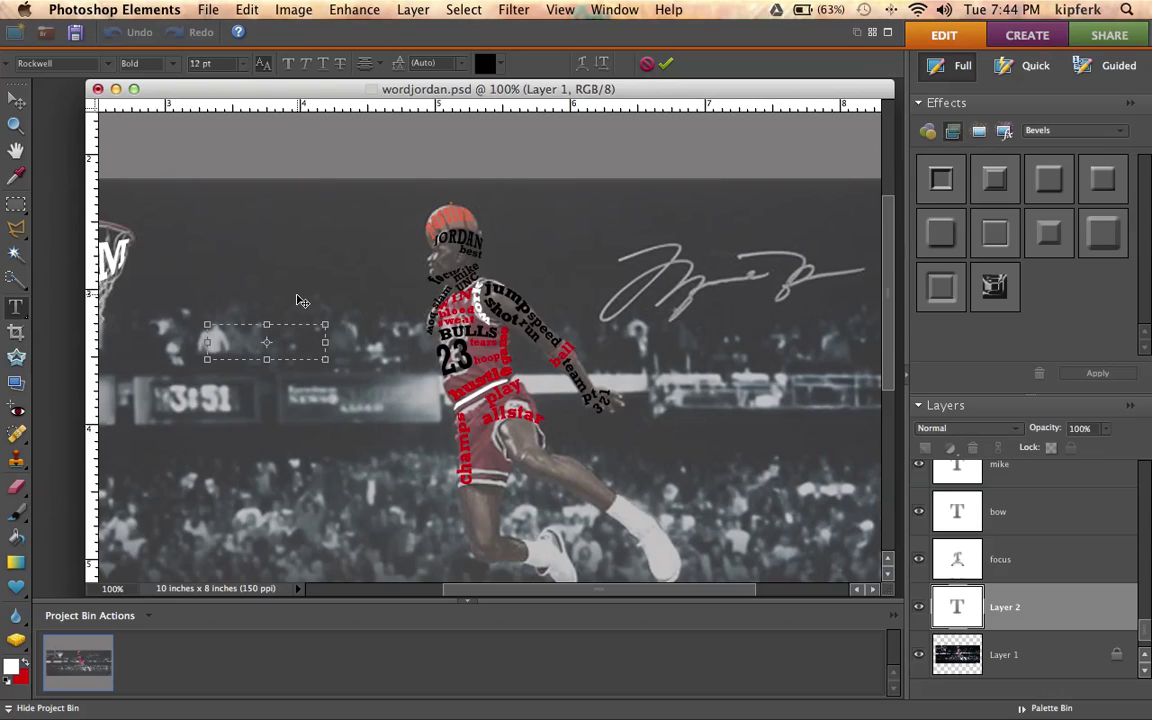
type("records")
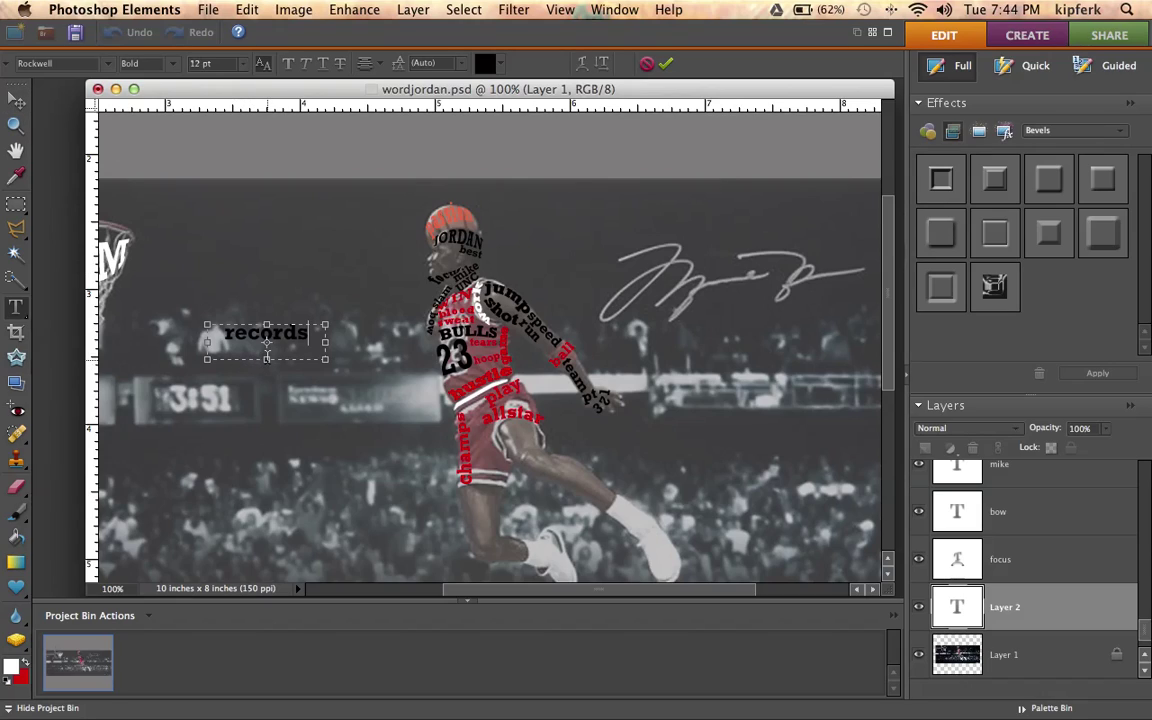
left_click_drag(266, 359, 267, 348)
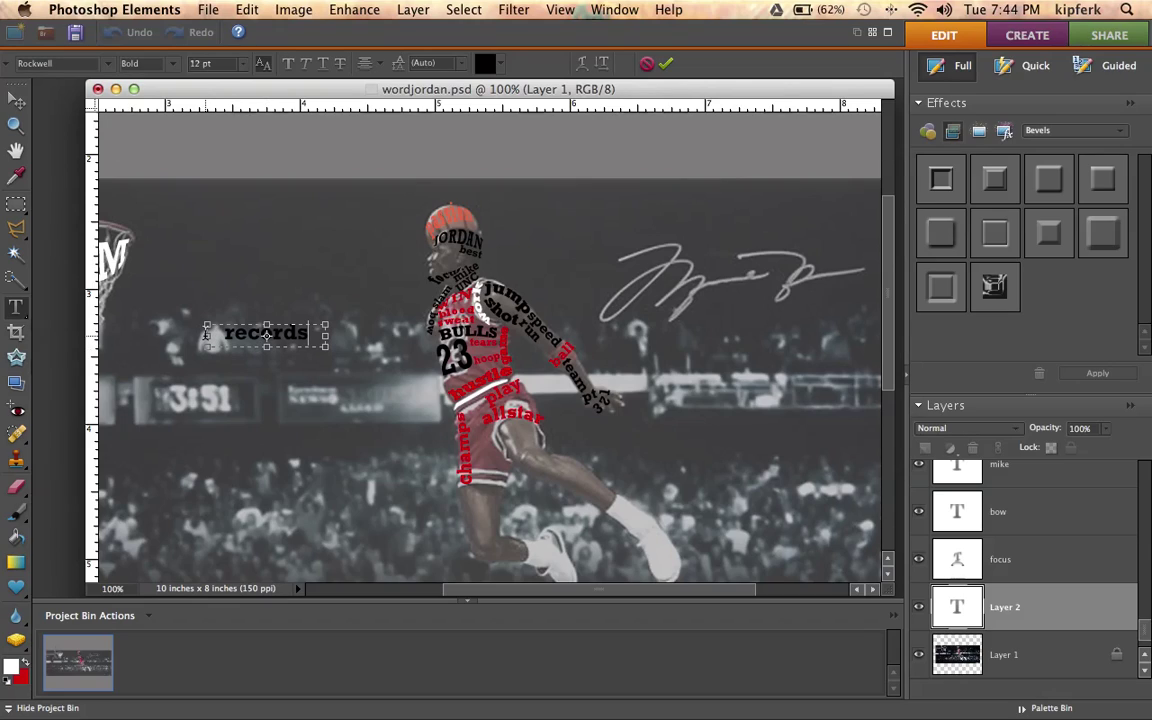
mouse_move(207, 337)
left_mouse_down()
mouse_move(192, 337)
mouse_move(227, 337)
left_mouse_up()
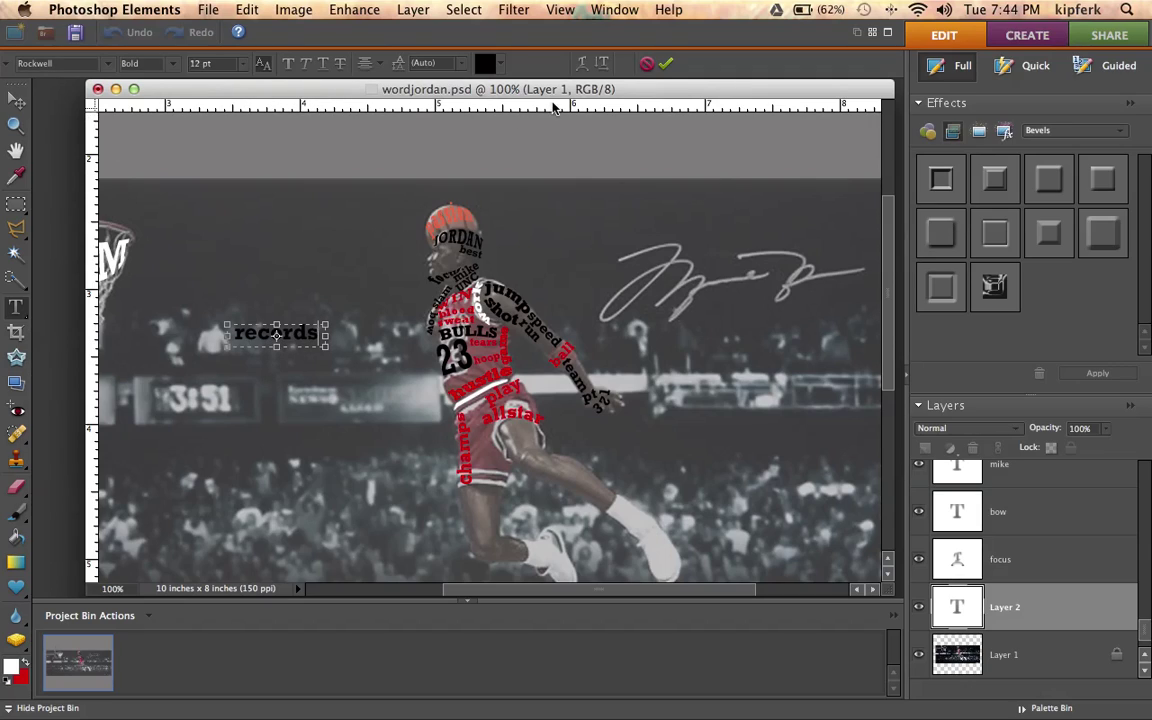
- Warp the word "records" with a horizontal Arc style at a bend of +22%, and commit the text
left_click(583, 66)
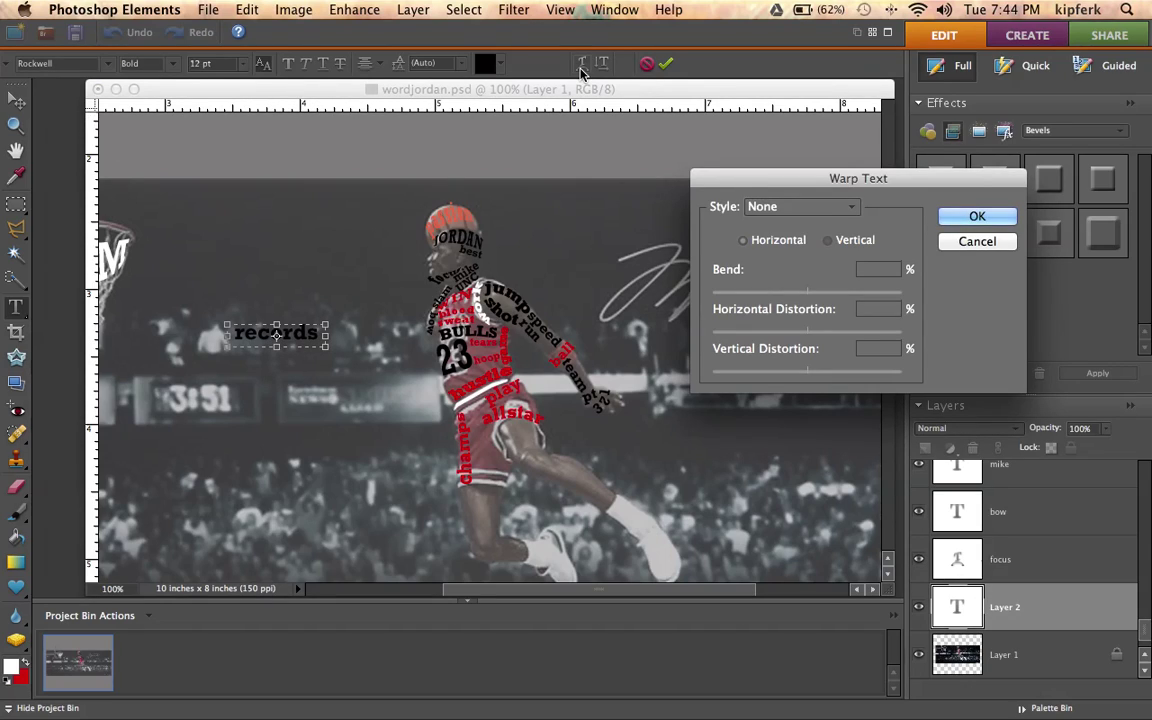
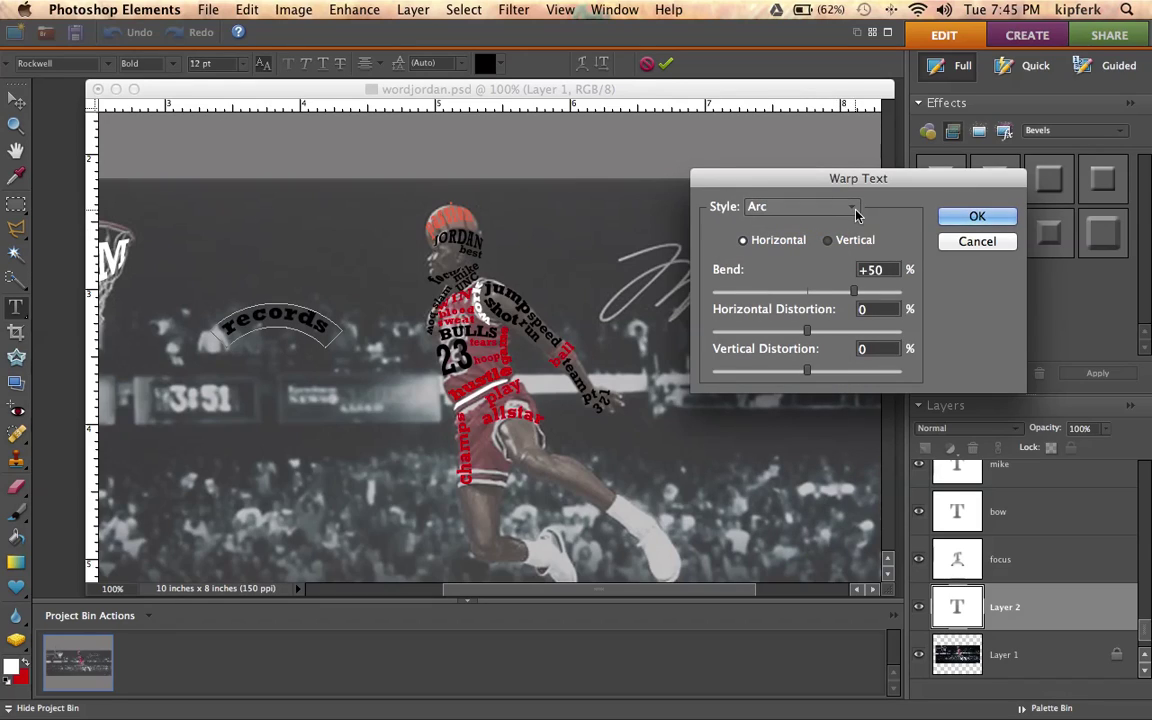
left_click(851, 210)
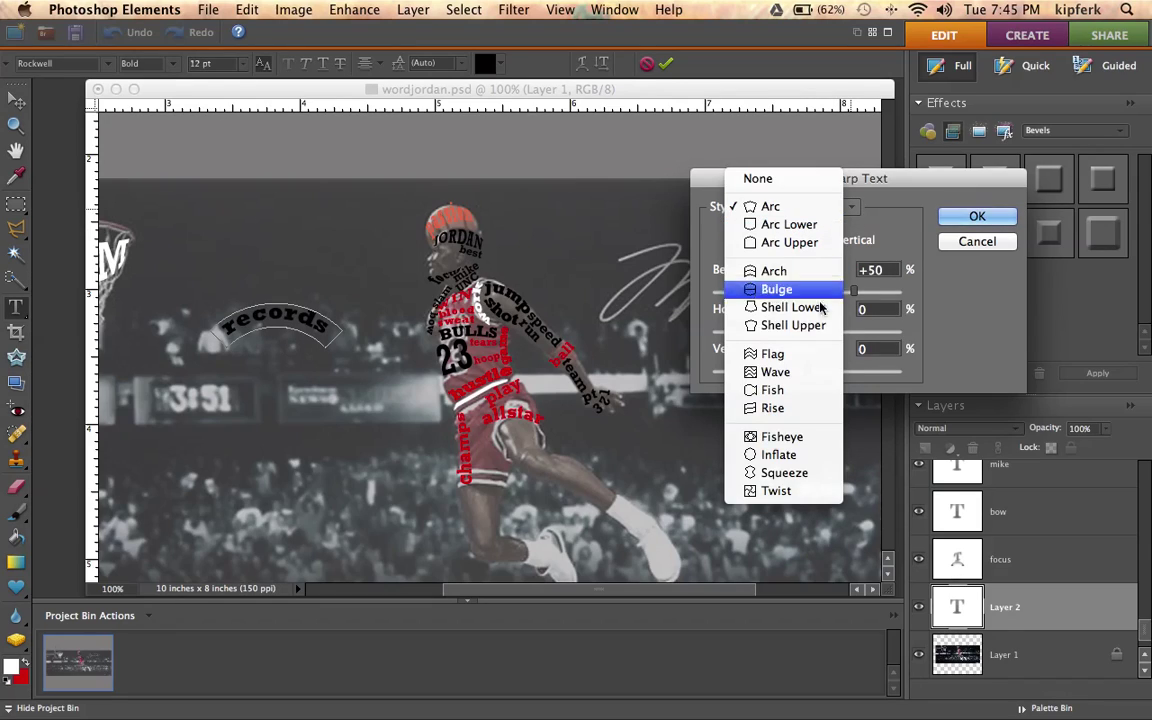
left_click(815, 209)
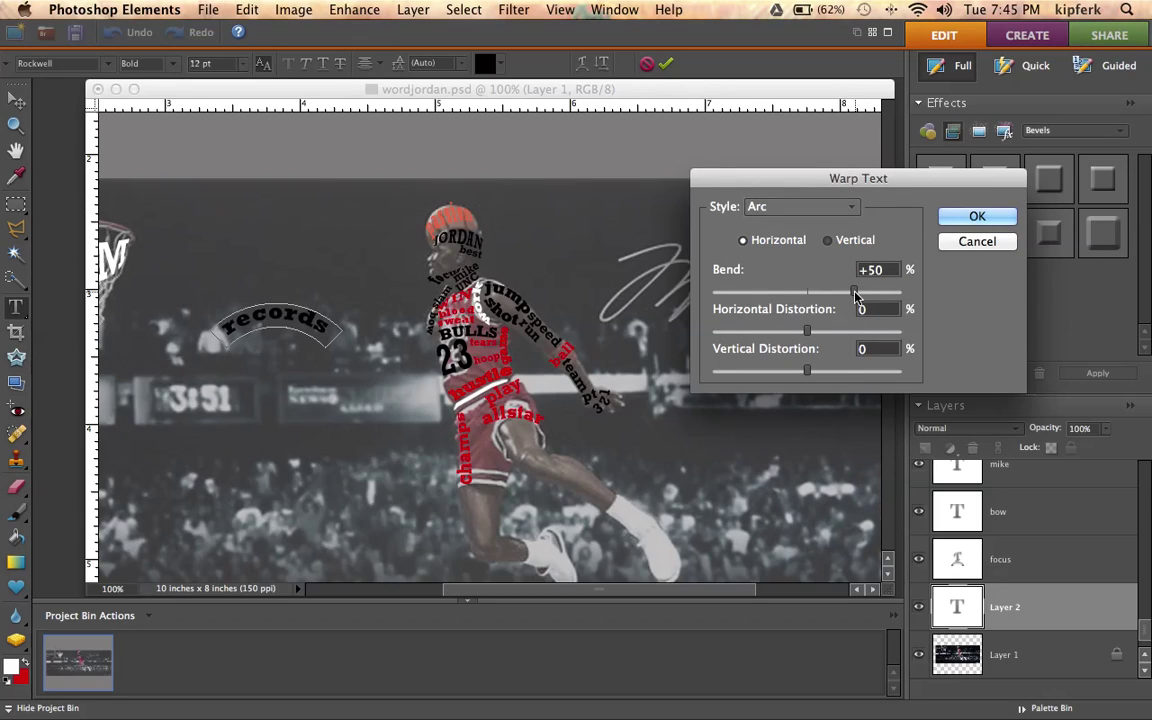
left_click_drag(855, 292, 828, 304)
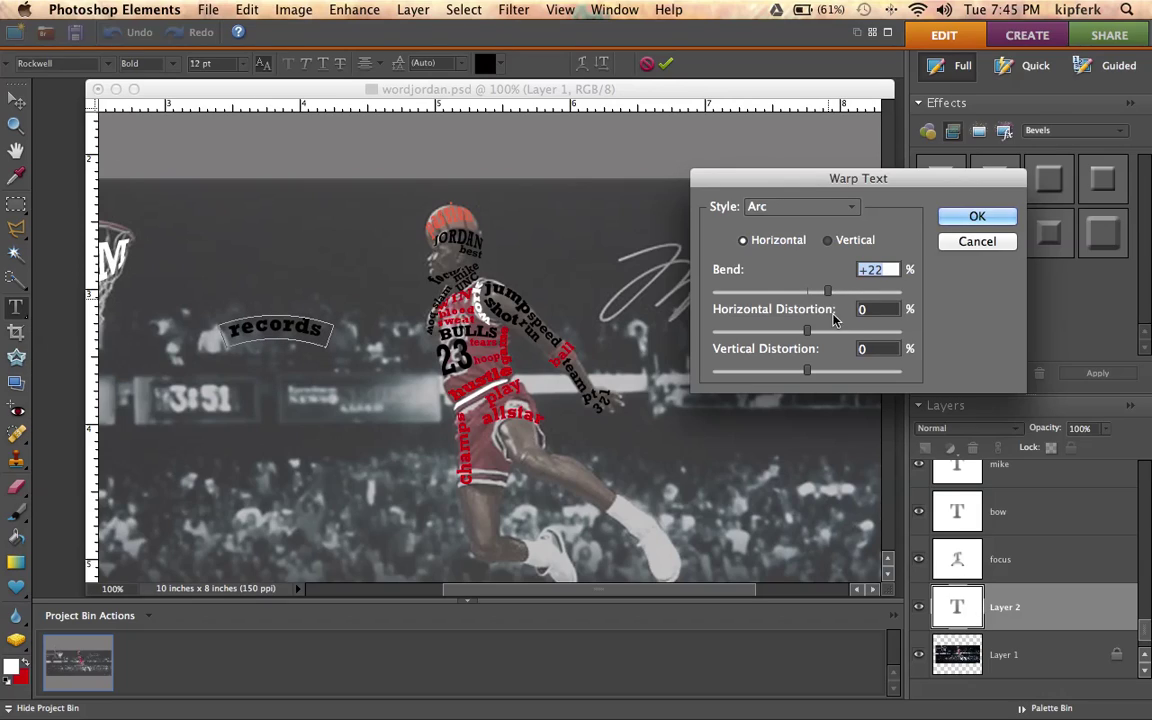
mouse_move(807, 331)
left_mouse_down()
mouse_move(879, 337)
mouse_move(783, 333)
mouse_move(808, 334)
left_mouse_up()
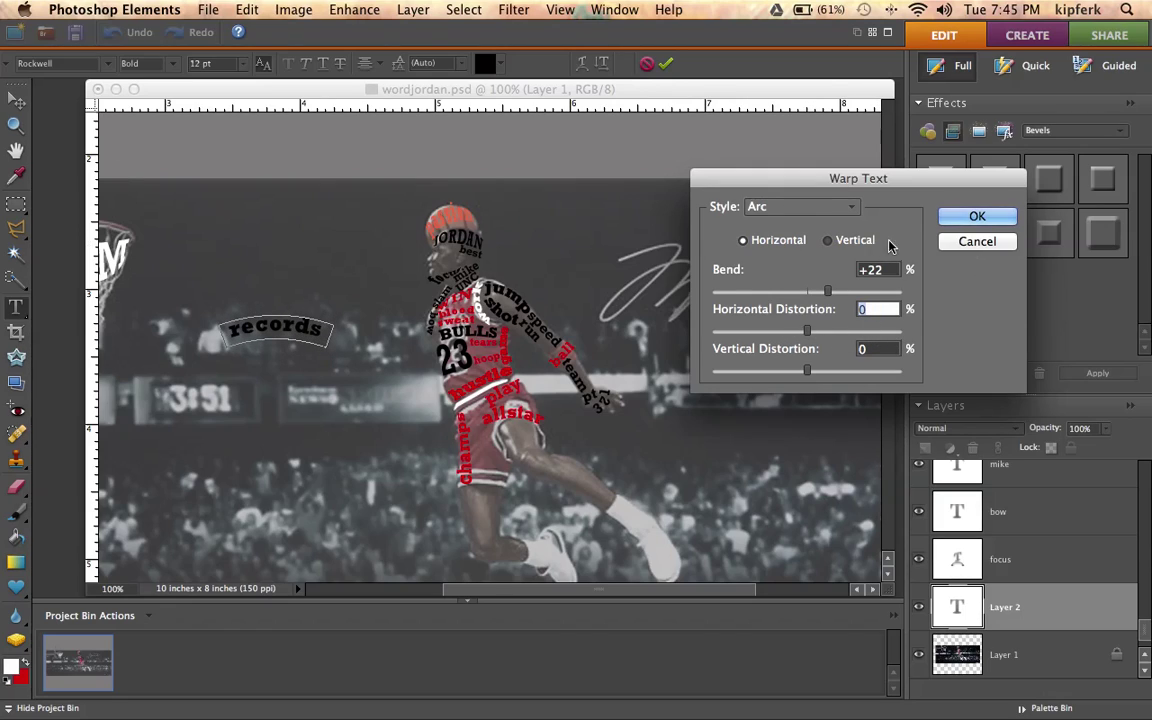
left_click(985, 220)
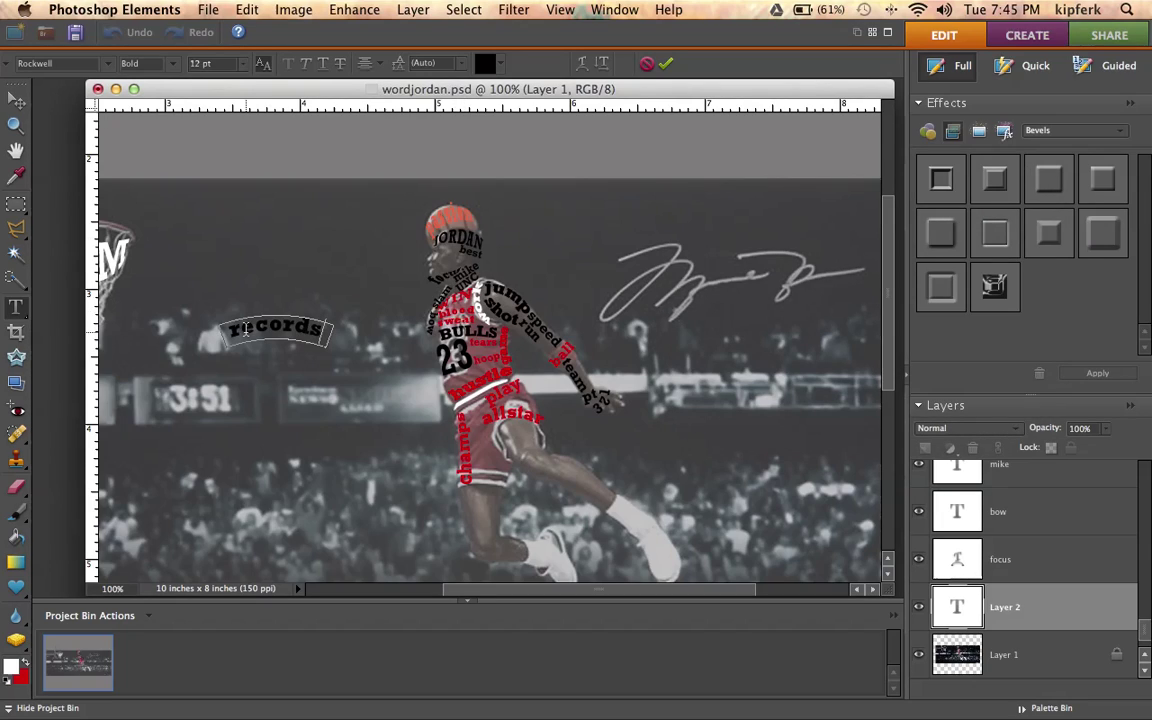
left_click(22, 100)
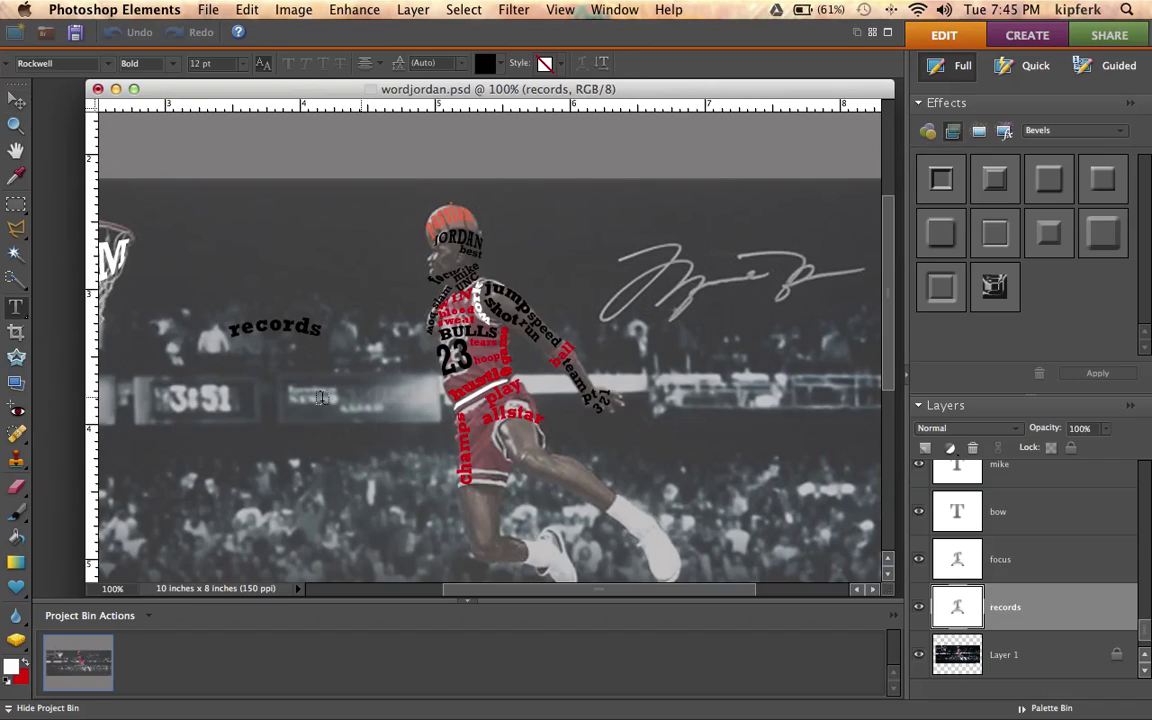
- Move the word "records" onto the player's outstretched thigh, rotate it about 25.8° to follow the leg, and deselect it
left_click(18, 101)
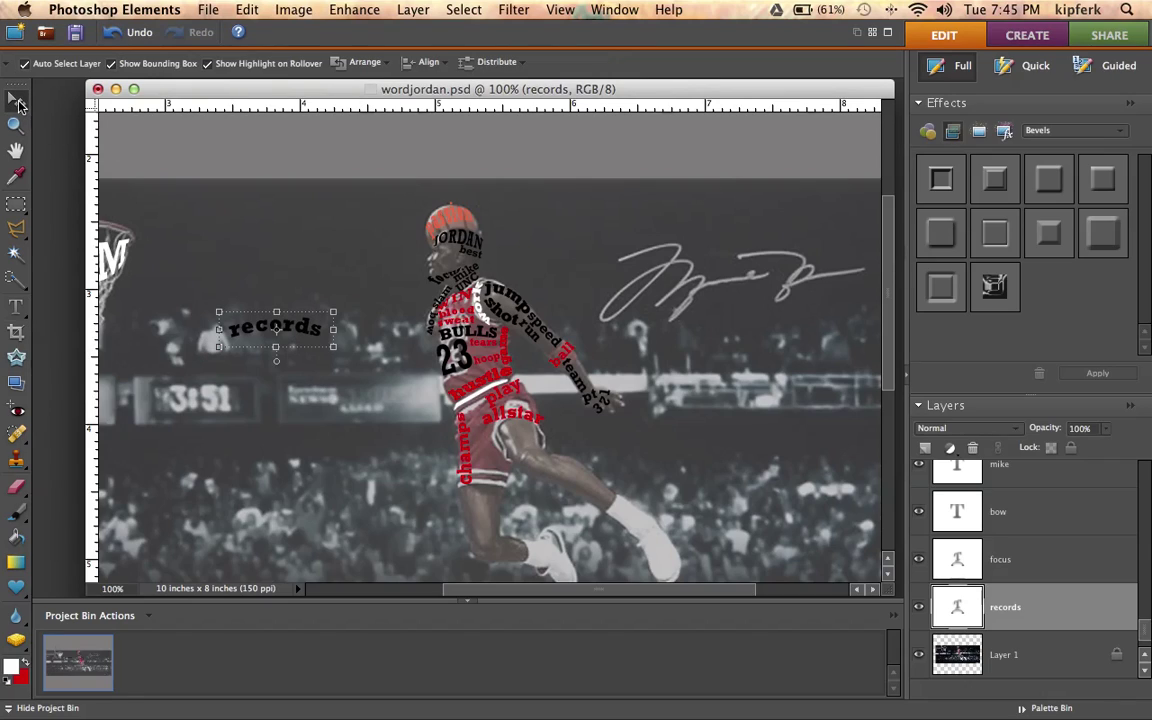
left_click_drag(305, 330, 597, 498)
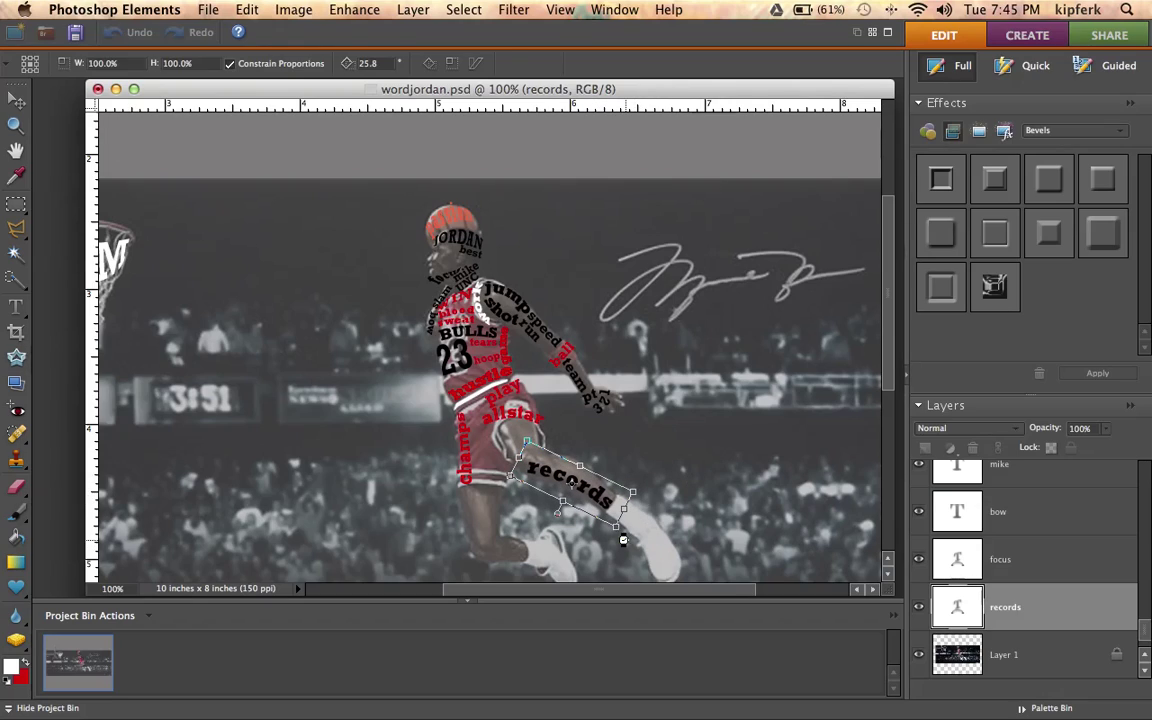
left_click(626, 538)
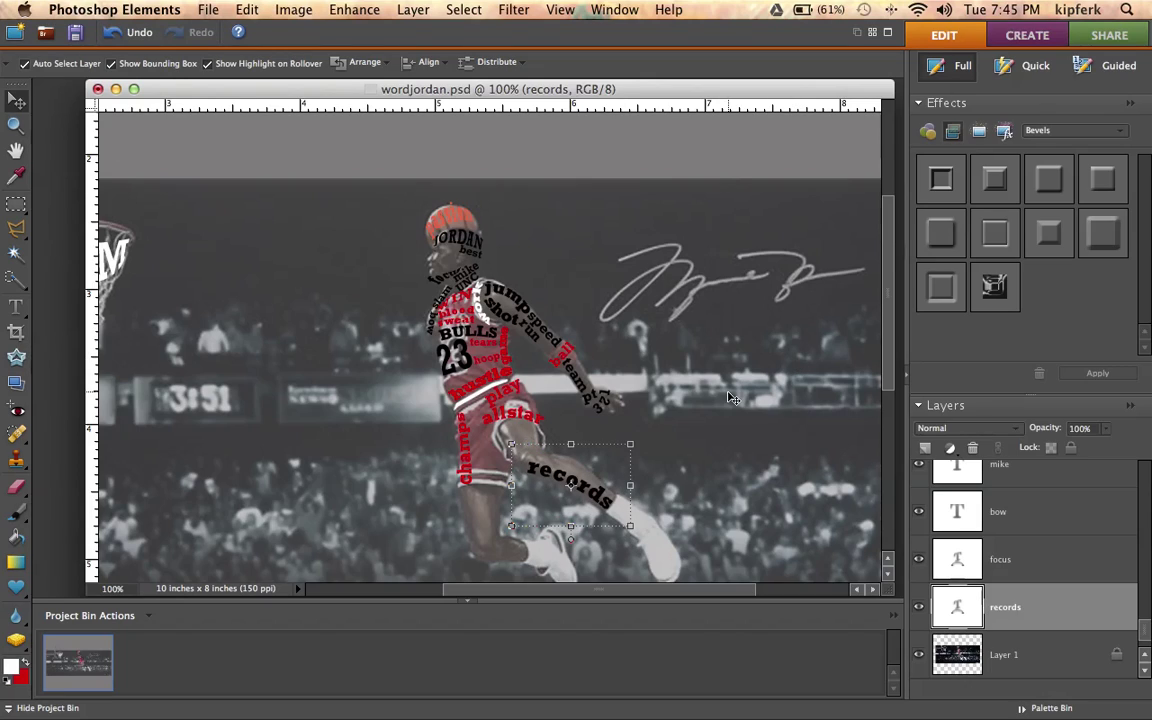
left_click(732, 398)
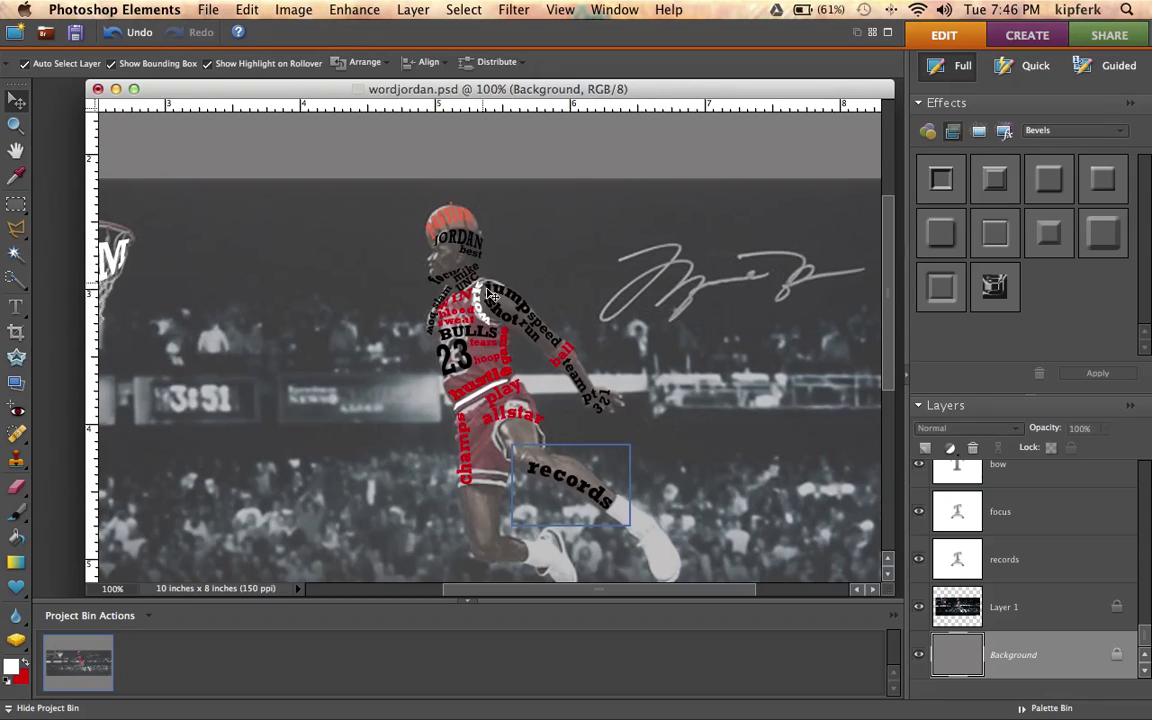
- Hide and show the Layer 1 photo twice to compare the words alone with the words over the picture
left_click(920, 607)
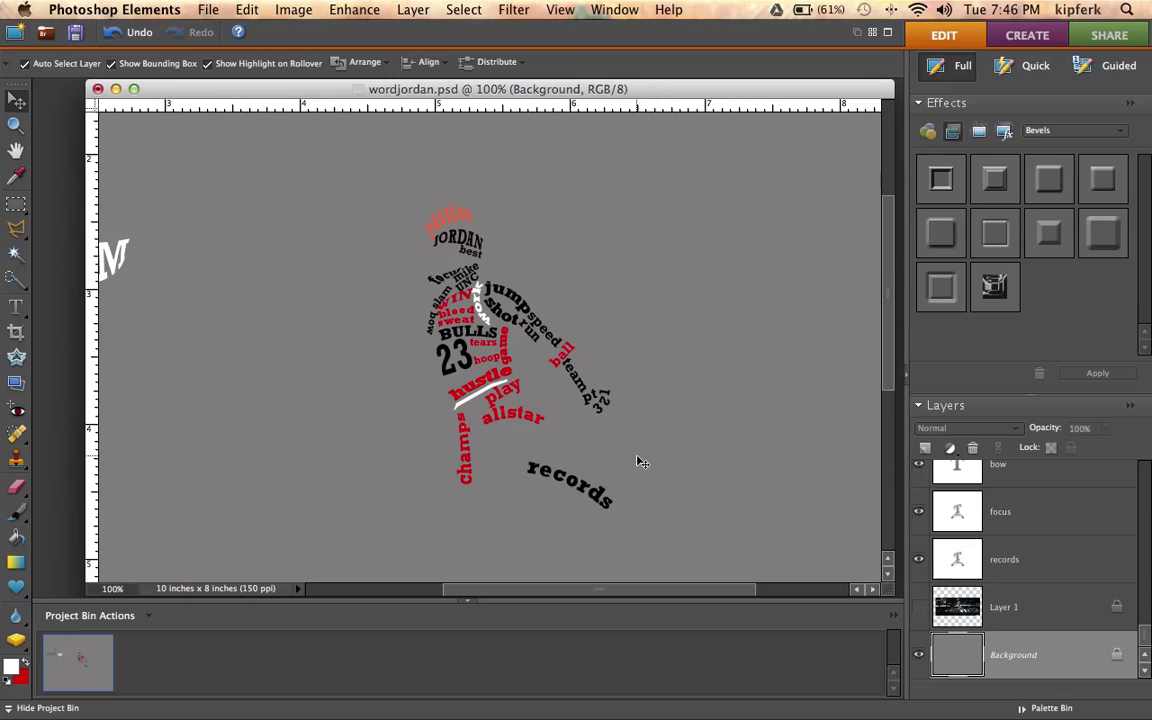
scroll(644, 453, "left", 8)
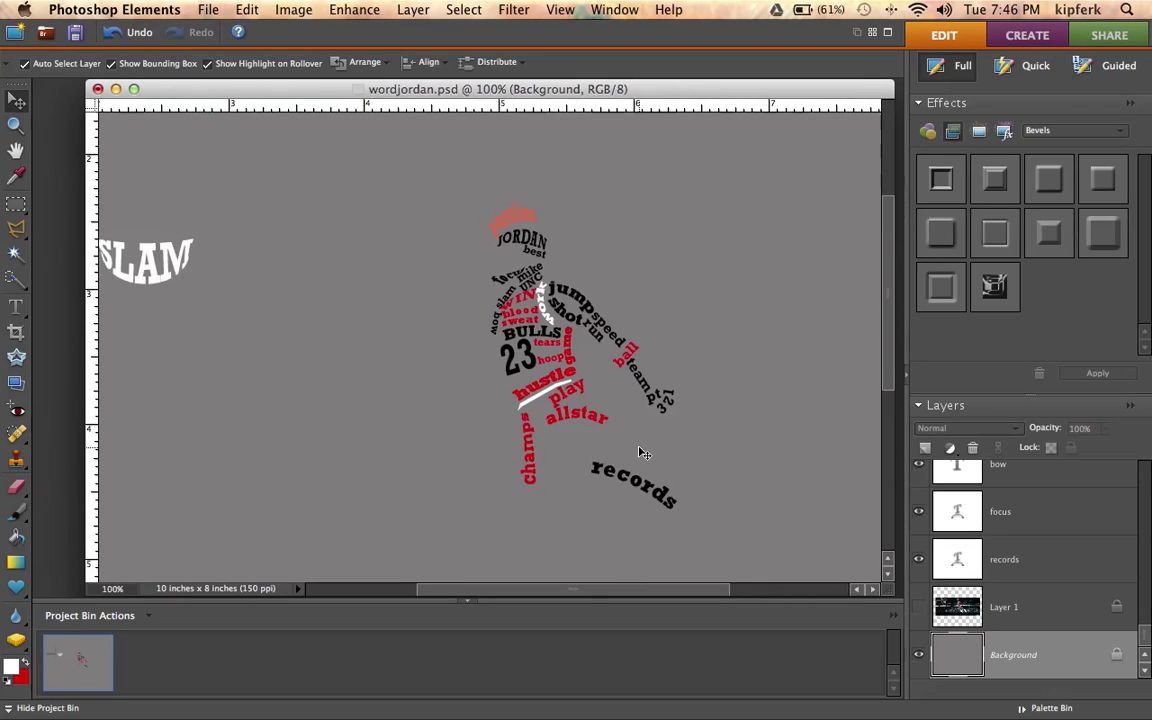
scroll(644, 453, "left", 4)
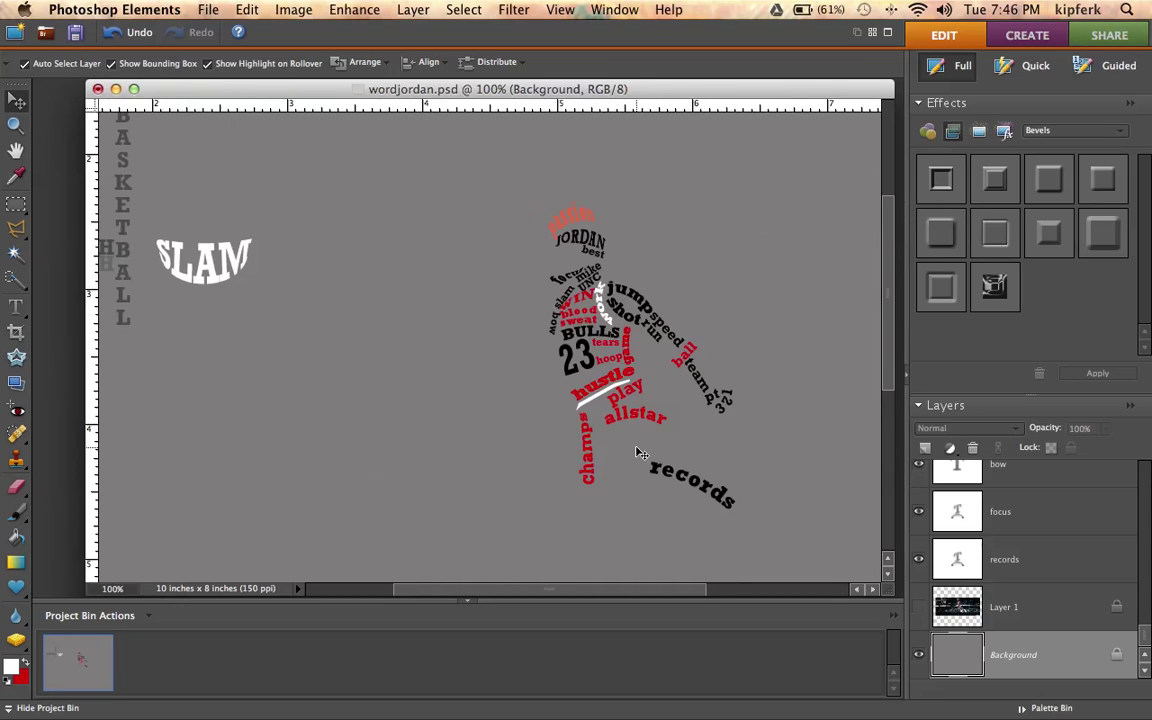
left_click(920, 609)
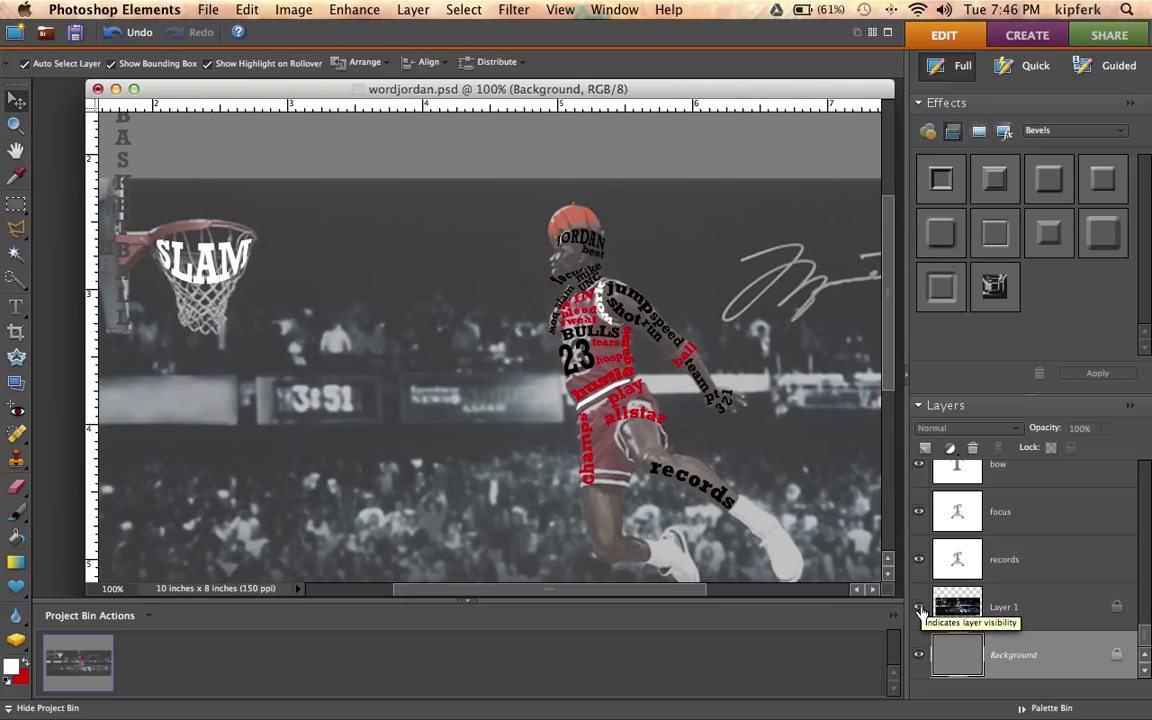
left_click(920, 610)
scroll(511, 407, "right", 3)
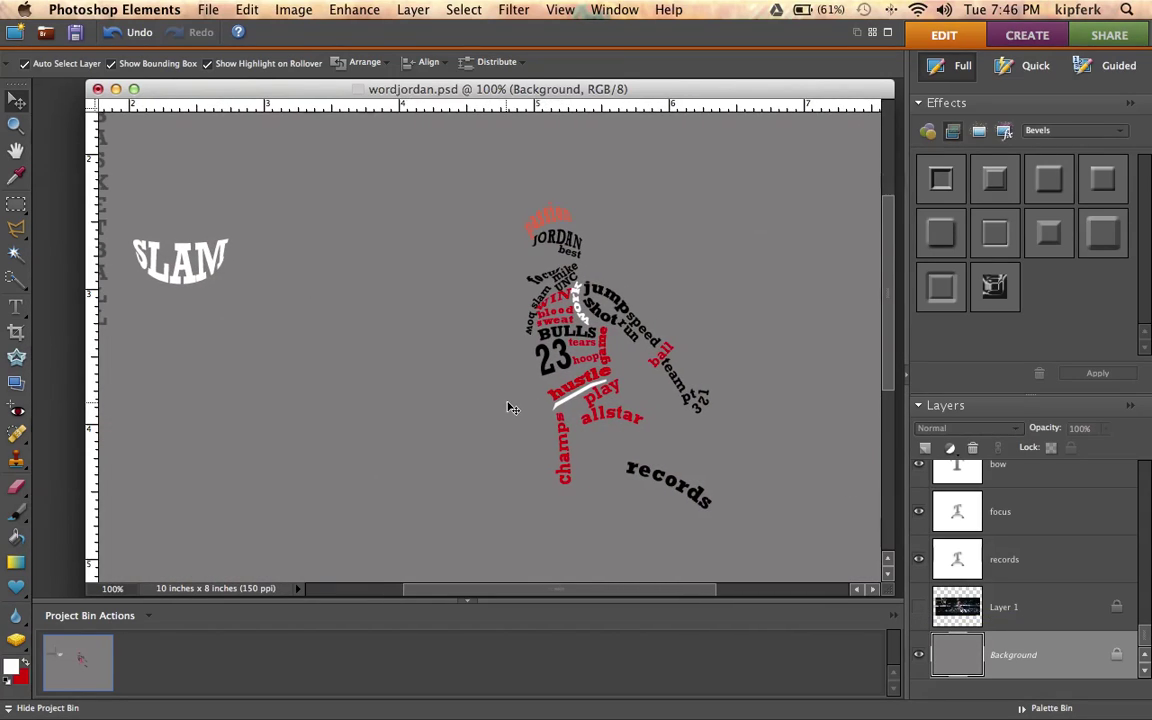
left_click(919, 608)
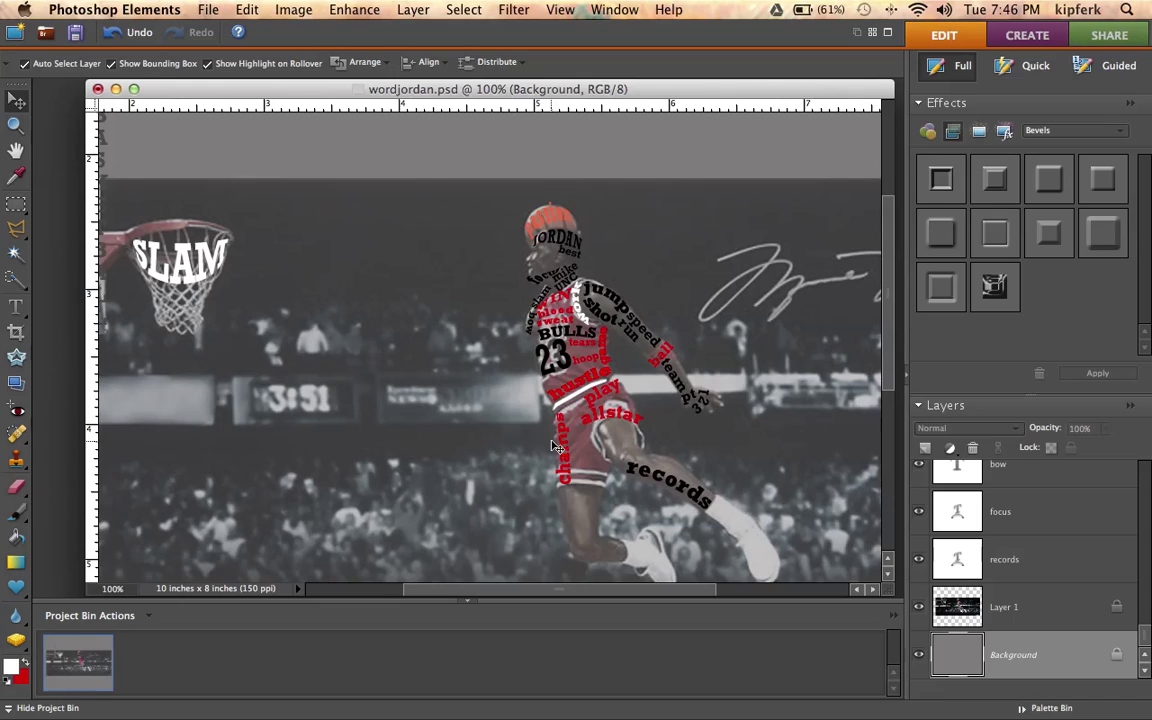